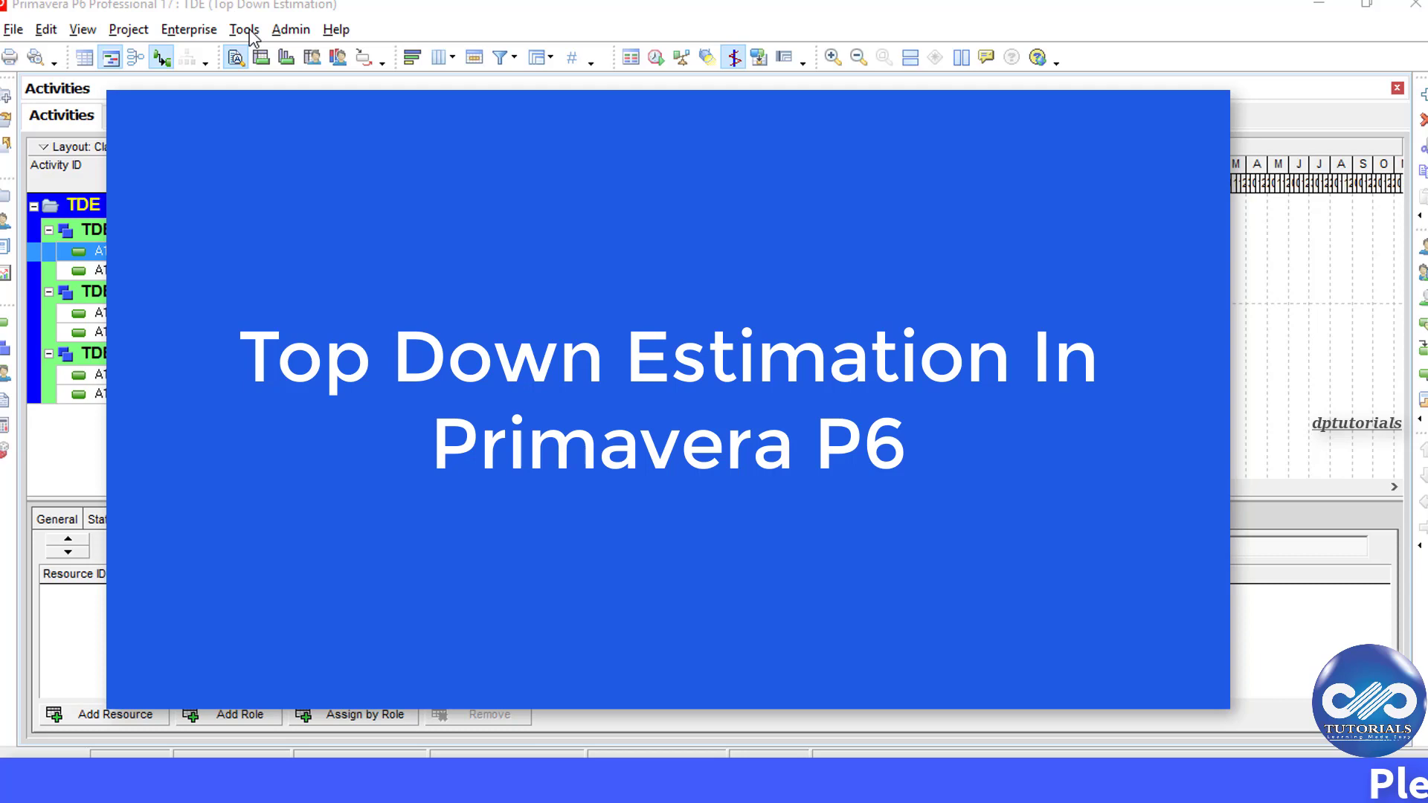
# Show the Tools menu list that includes Top Down Estimation
pyautogui.click(244, 30)
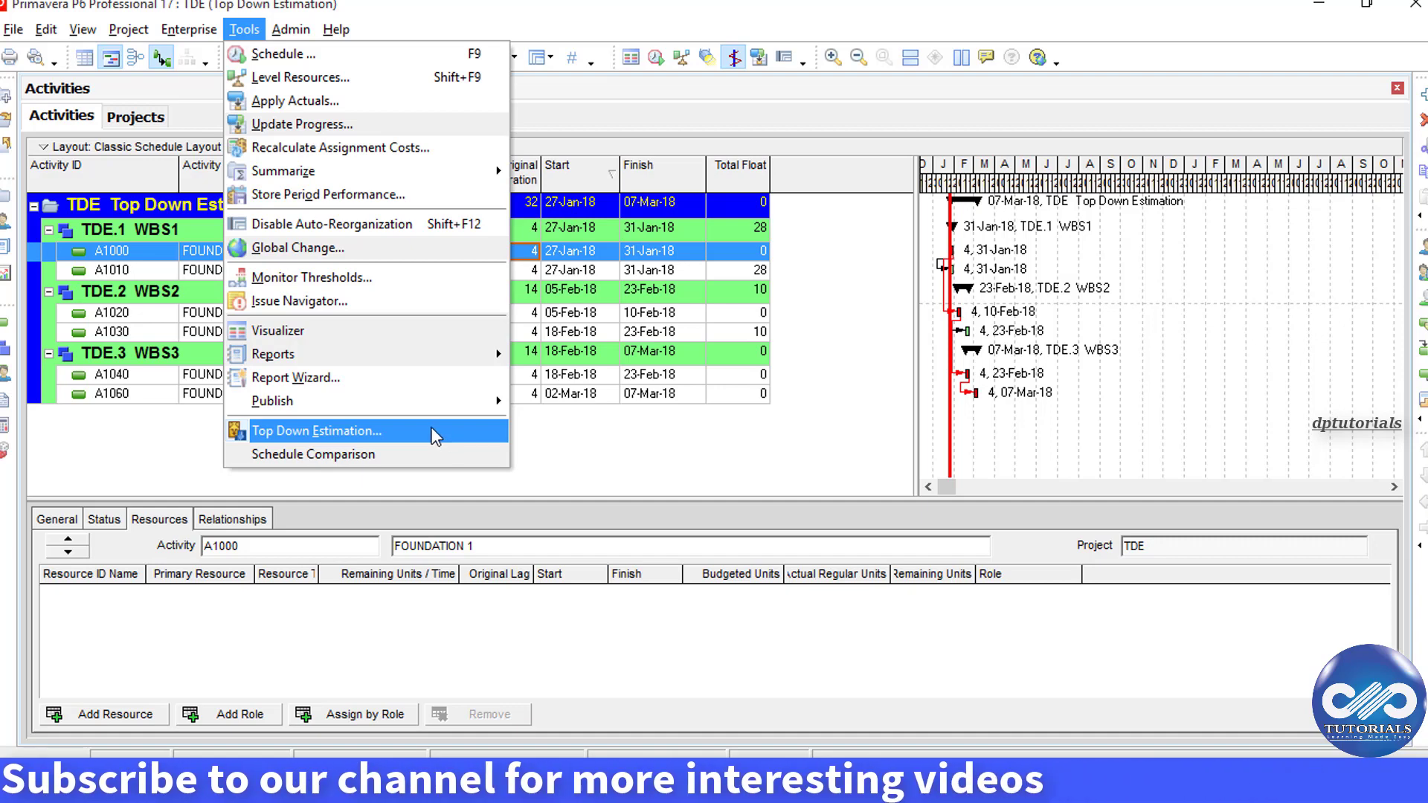
# Dismiss the Tools menu and reopen the TDE project from the Projects list
pyautogui.click(152, 119)
pyautogui.click(147, 119)
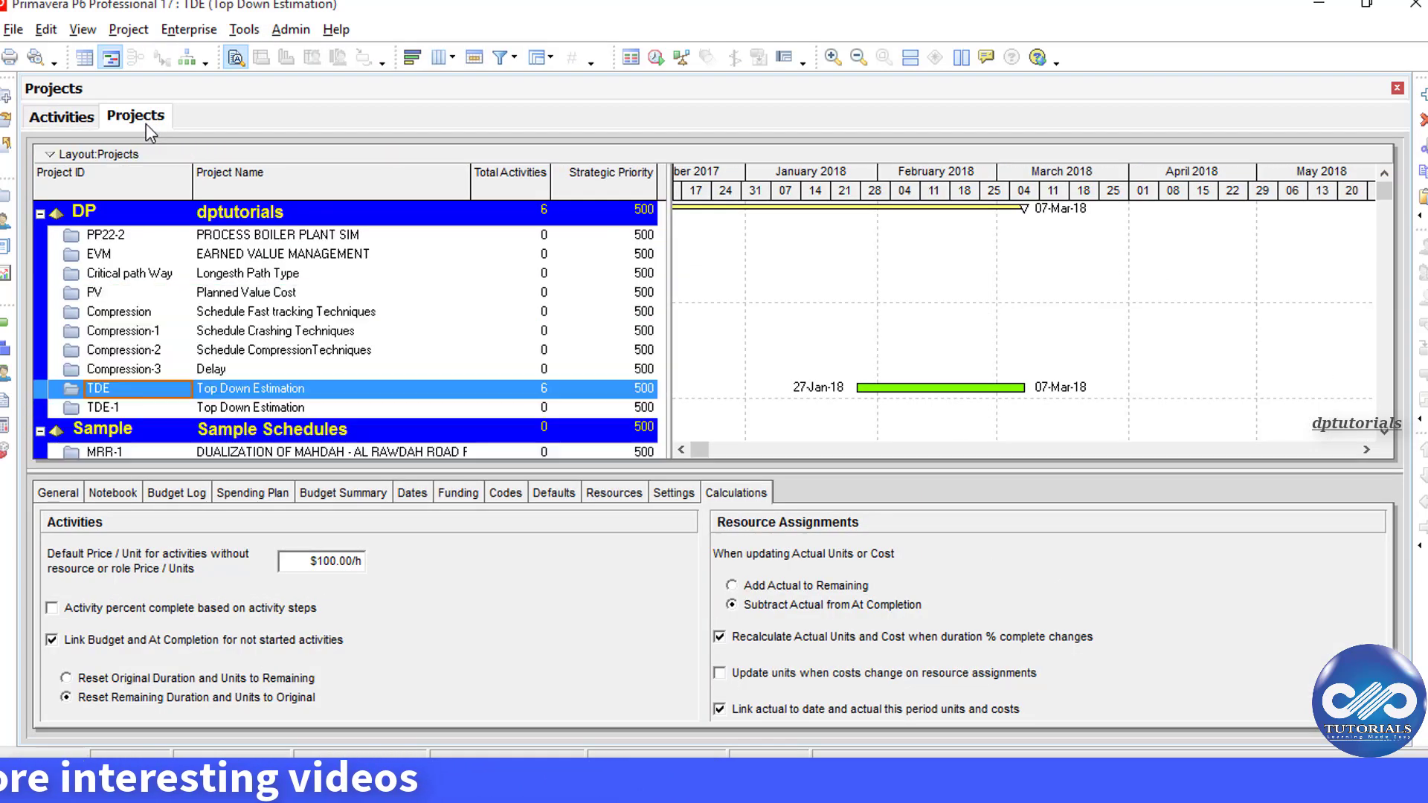
pyautogui.rightClick(265, 381)
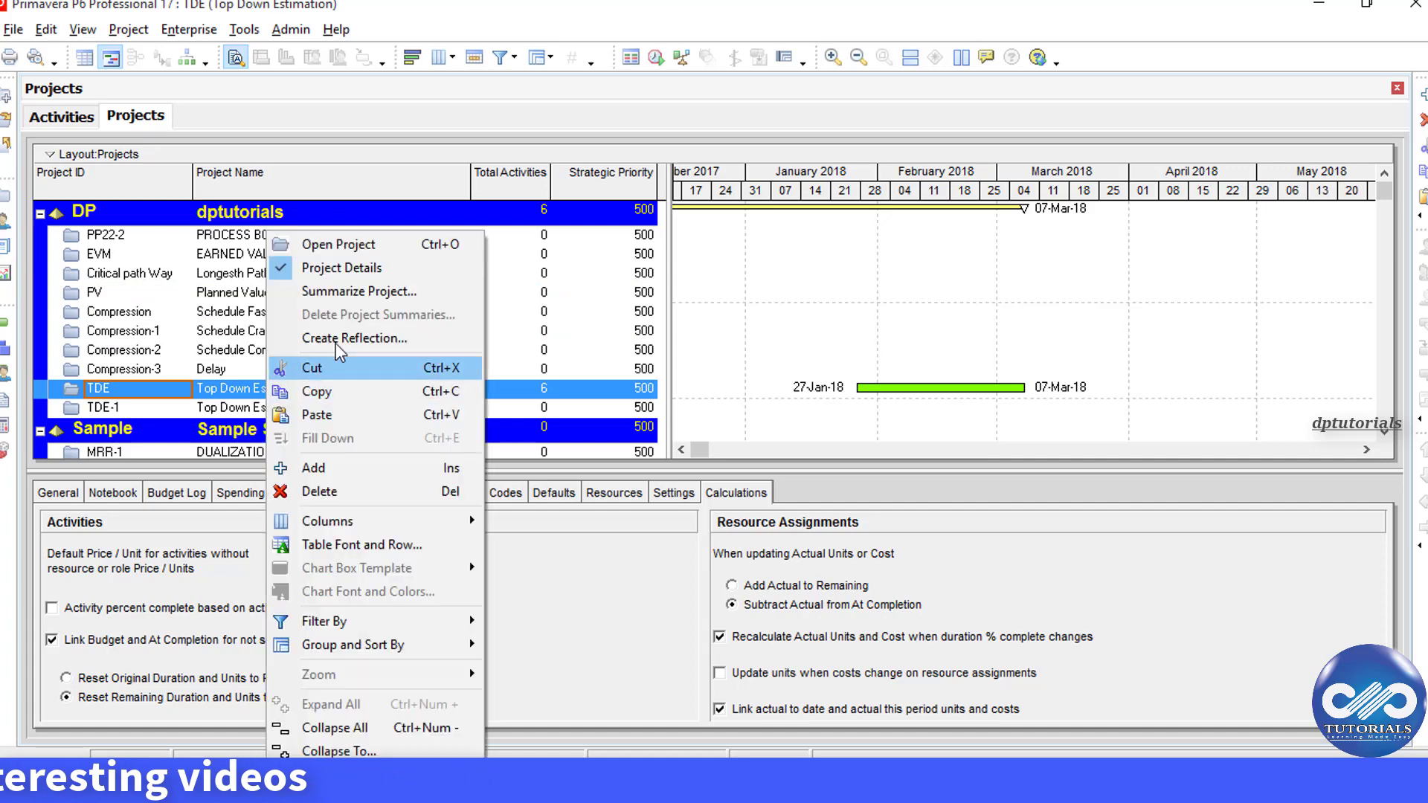
pyautogui.click(347, 246)
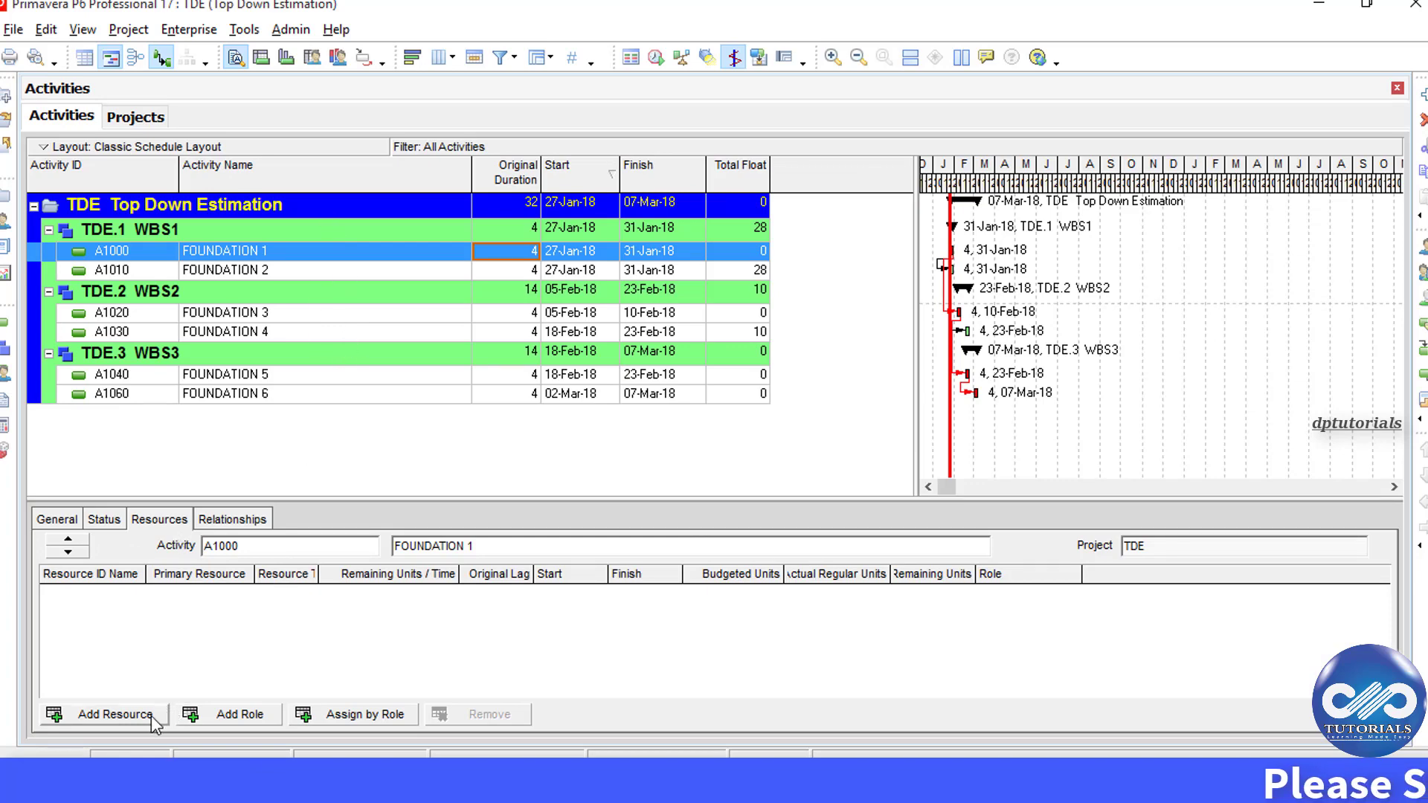
# Assign L3 Mason from All Active Resources to the FOUNDATION activities A1000–A1060
pyautogui.click(115, 714)
pyautogui.click(658, 343)
pyautogui.moveTo(776, 437)
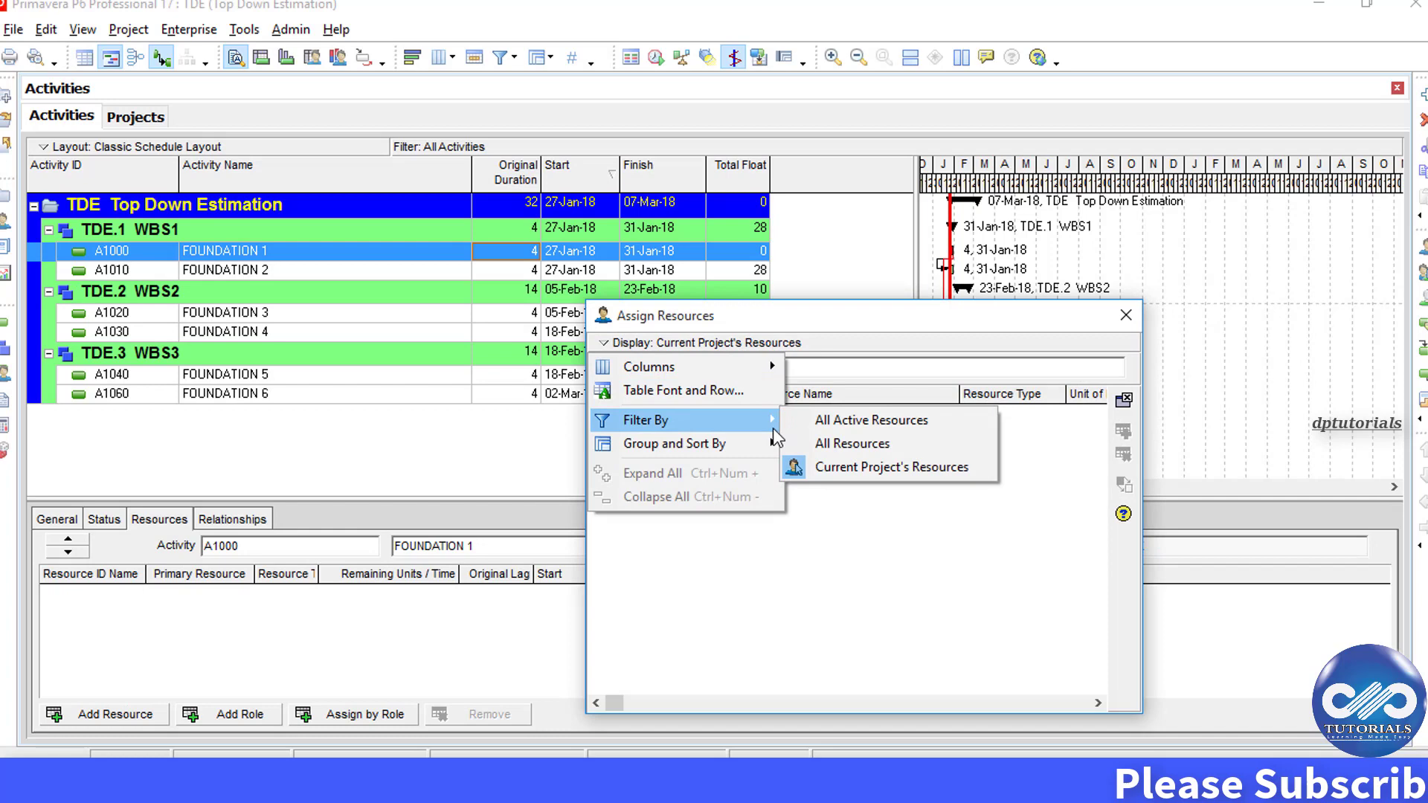
pyautogui.click(855, 419)
pyautogui.doubleClick(766, 490)
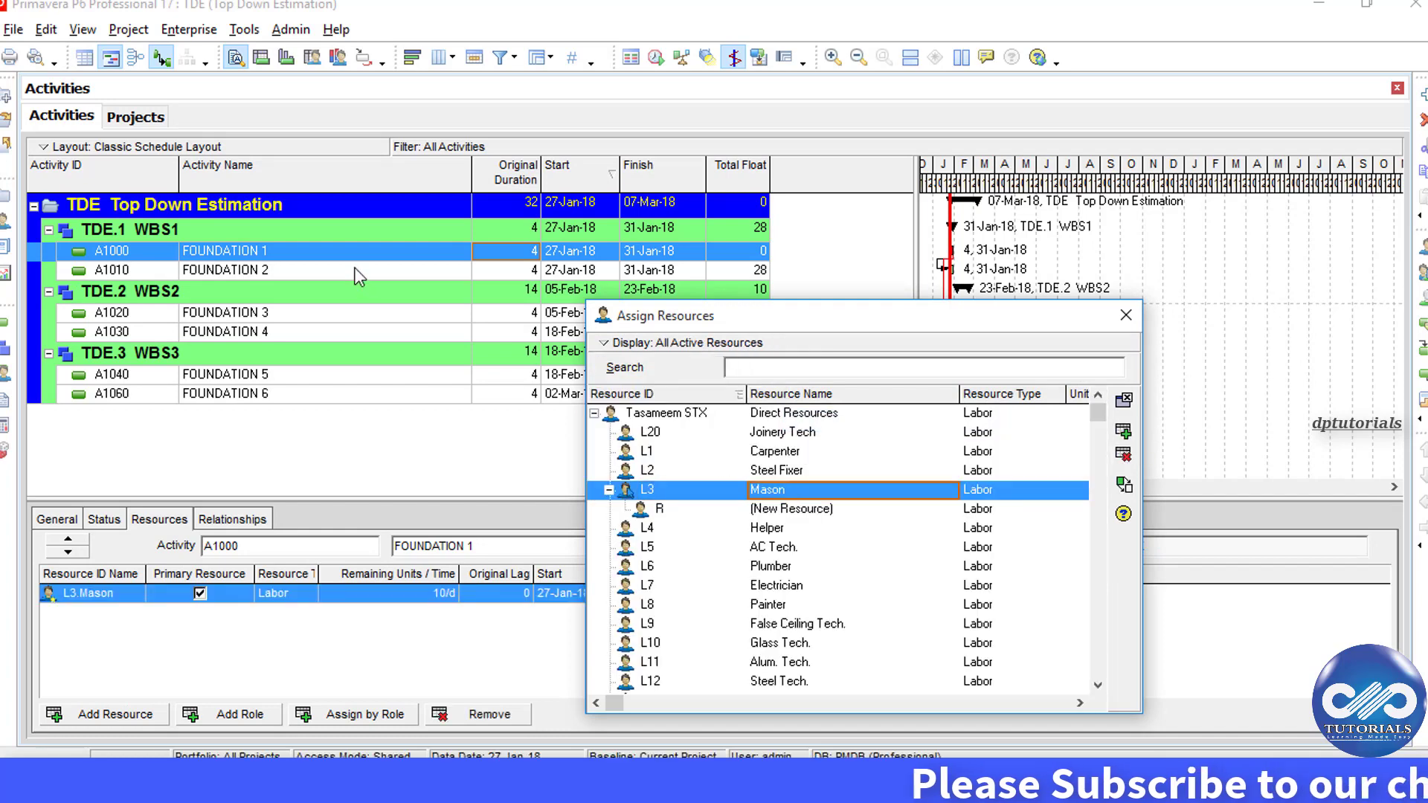
pyautogui.click(270, 269)
pyautogui.click(283, 332)
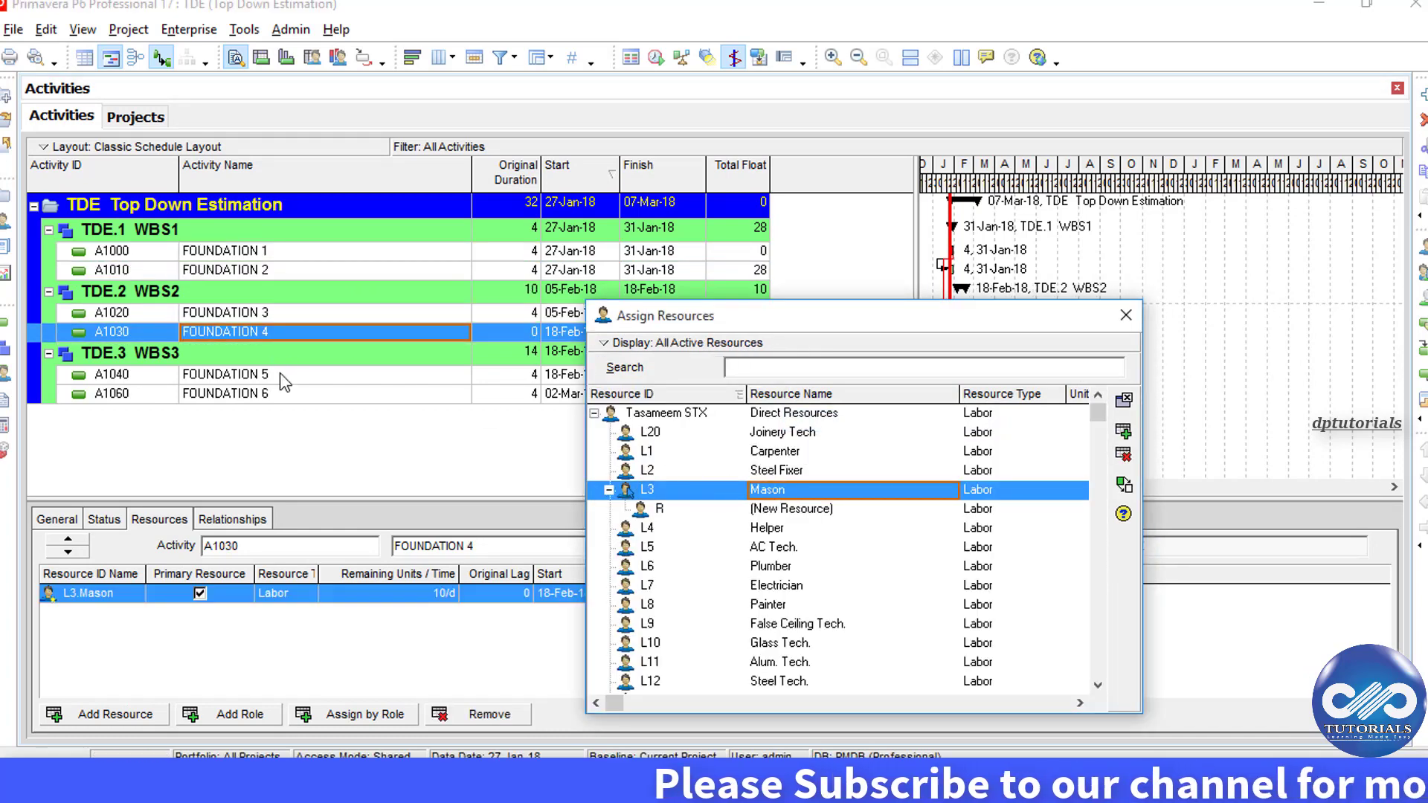
pyautogui.click(282, 393)
pyautogui.click(1126, 314)
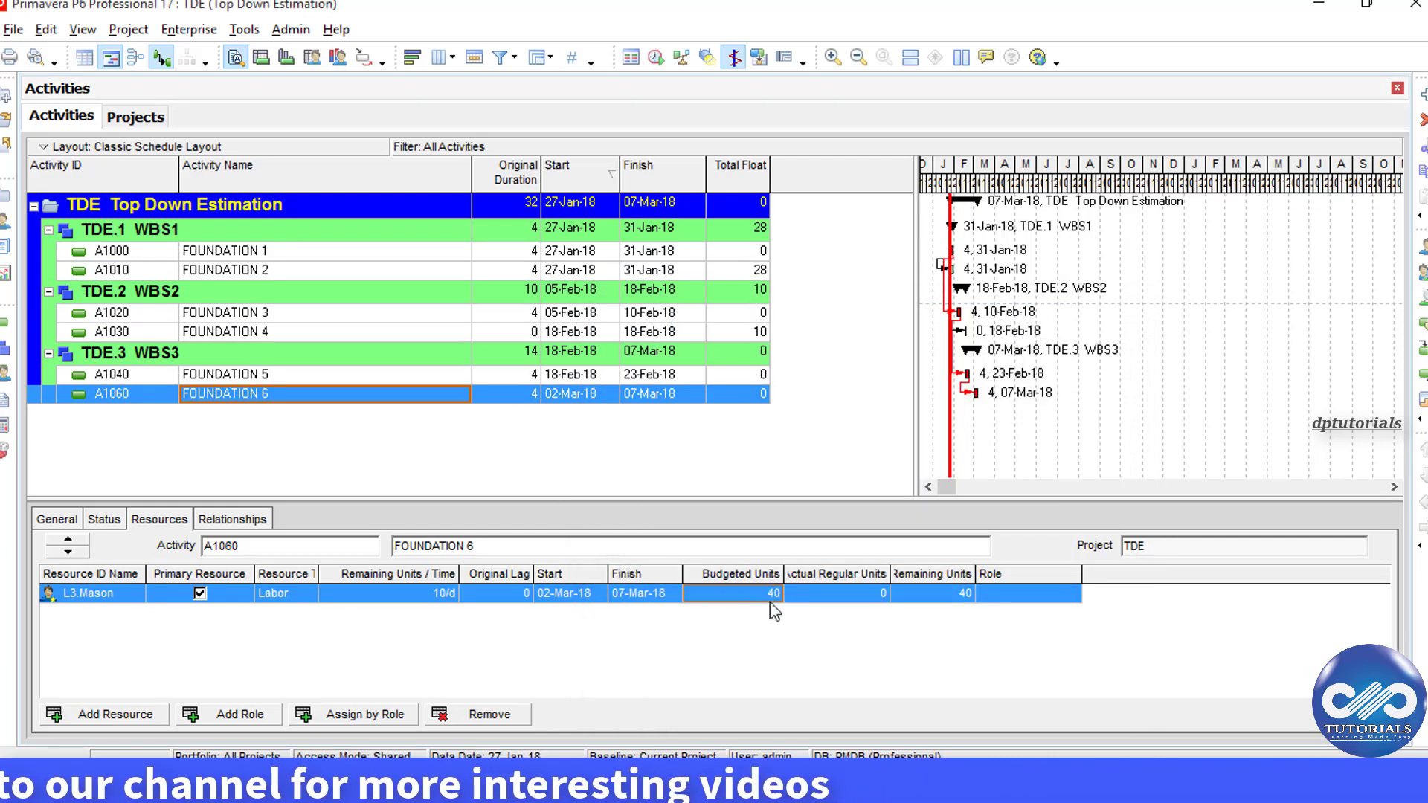
pyautogui.click(592, 377)
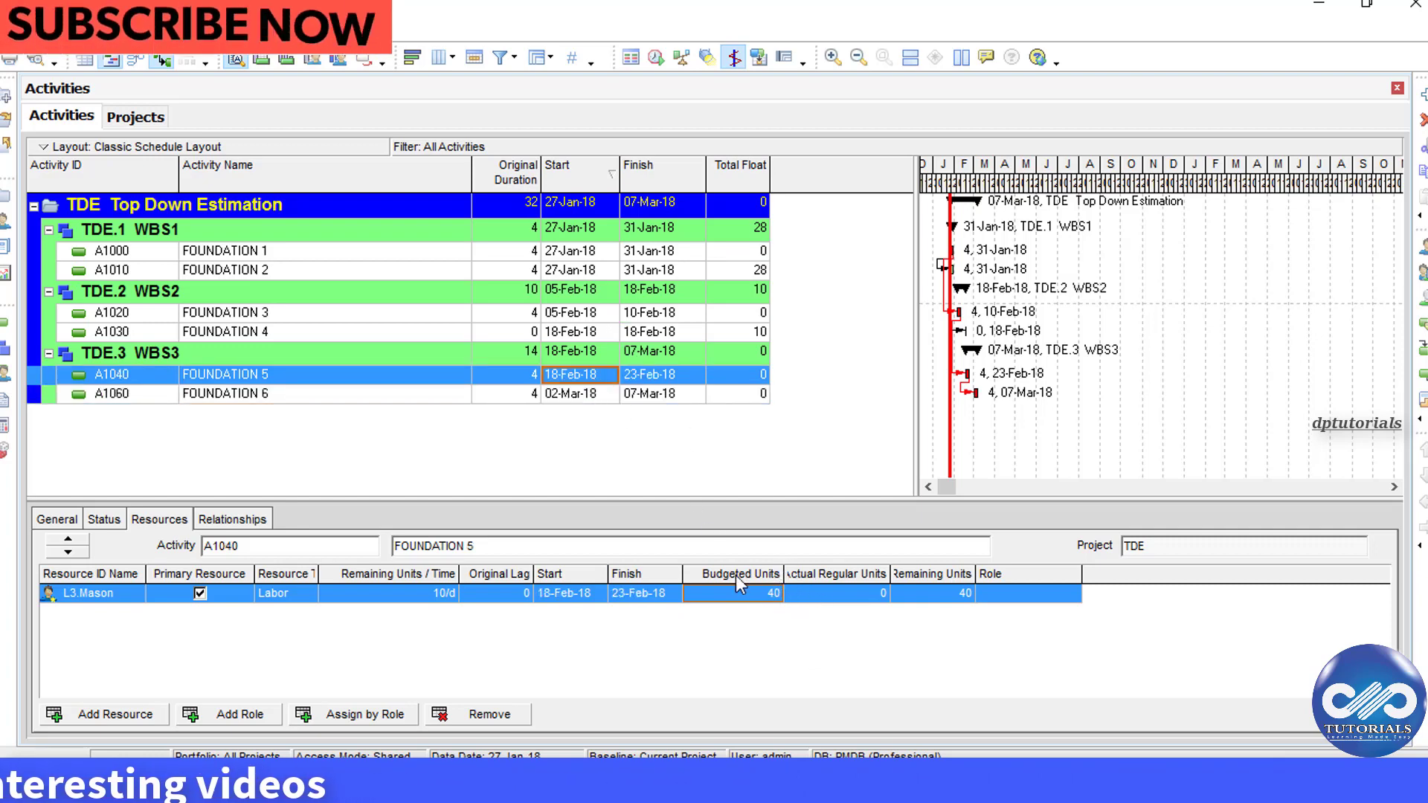
# Swap the Total Float column for Budgeted Labor Units in the activity table's columns
pyautogui.rightClick(575, 184)
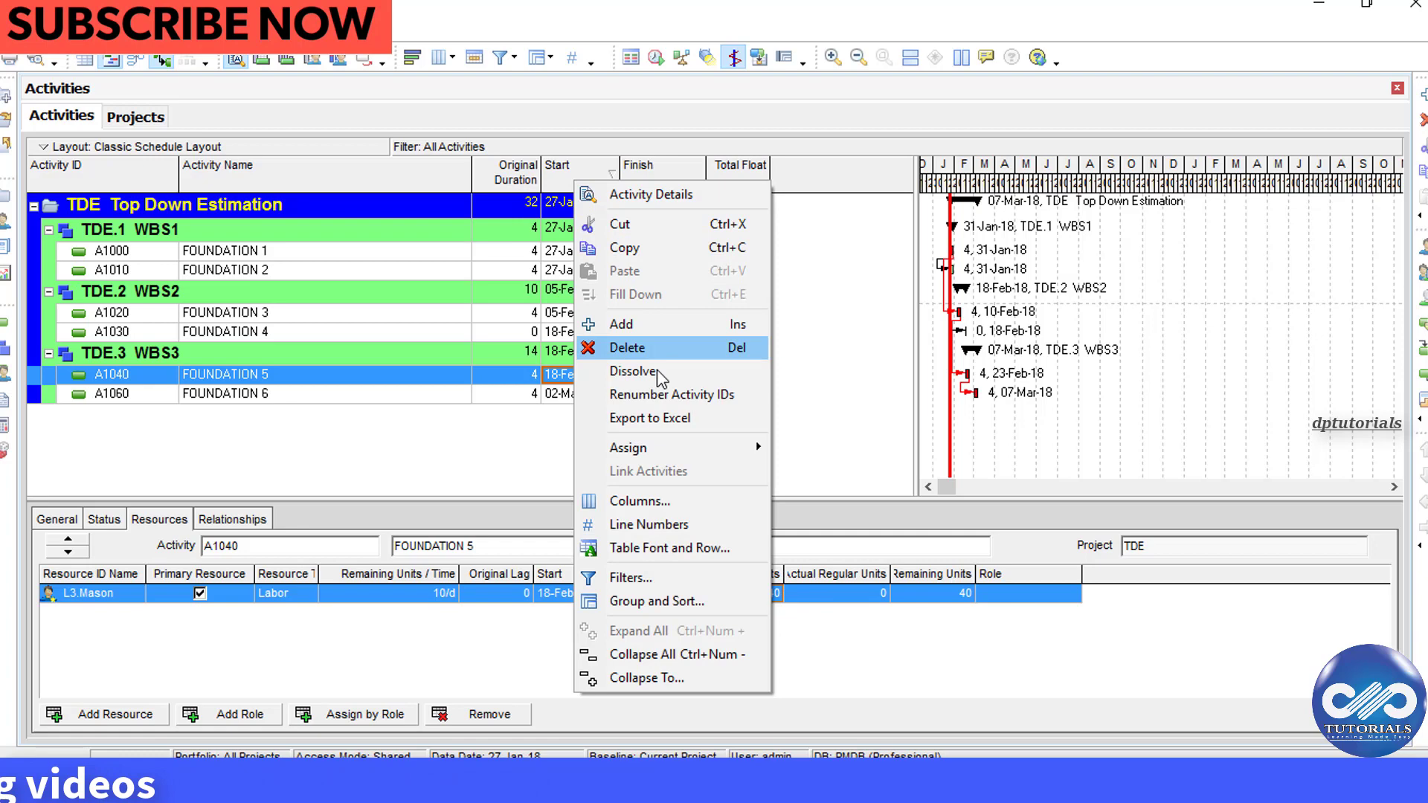
pyautogui.click(659, 502)
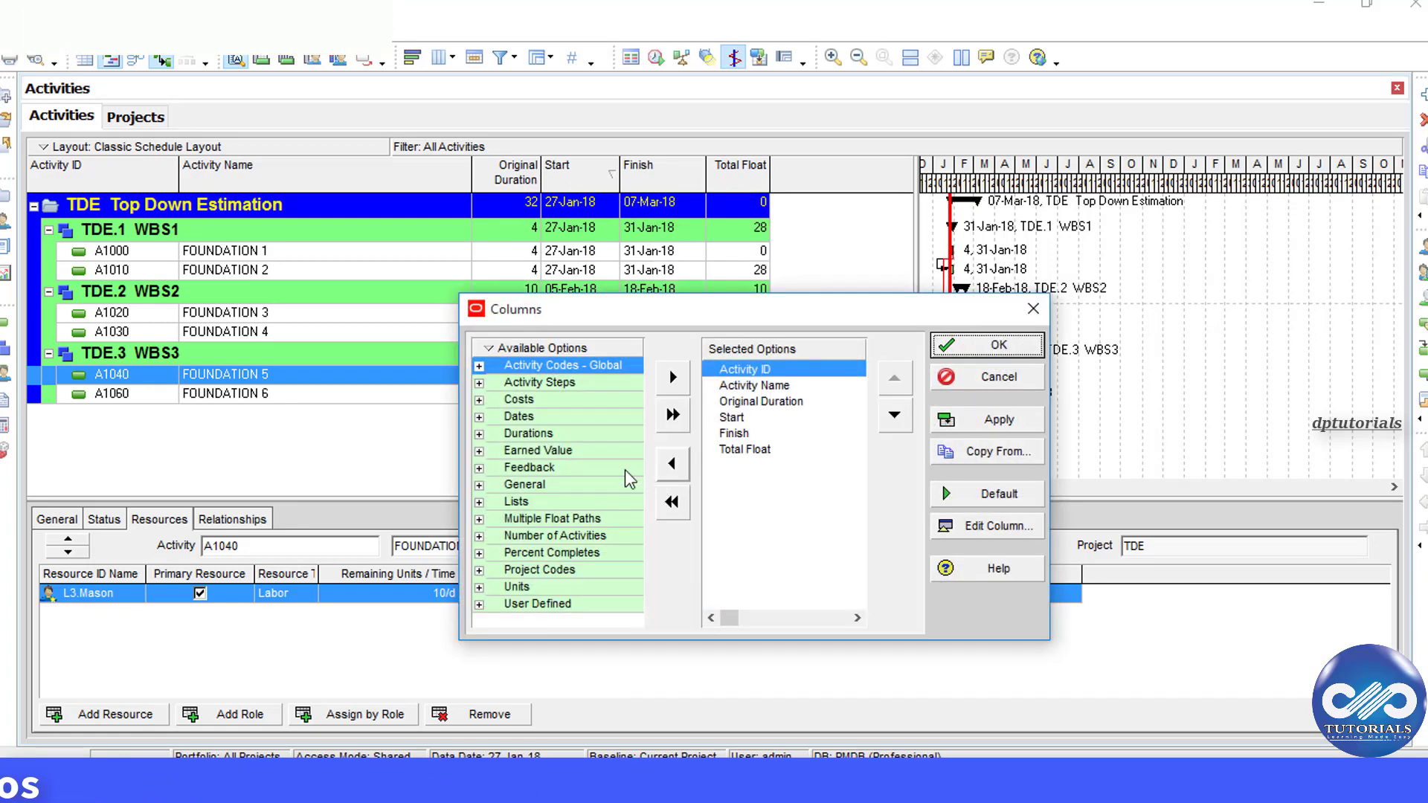
pyautogui.hotkey('ctrl', 'f')
pyautogui.write('budgeted')
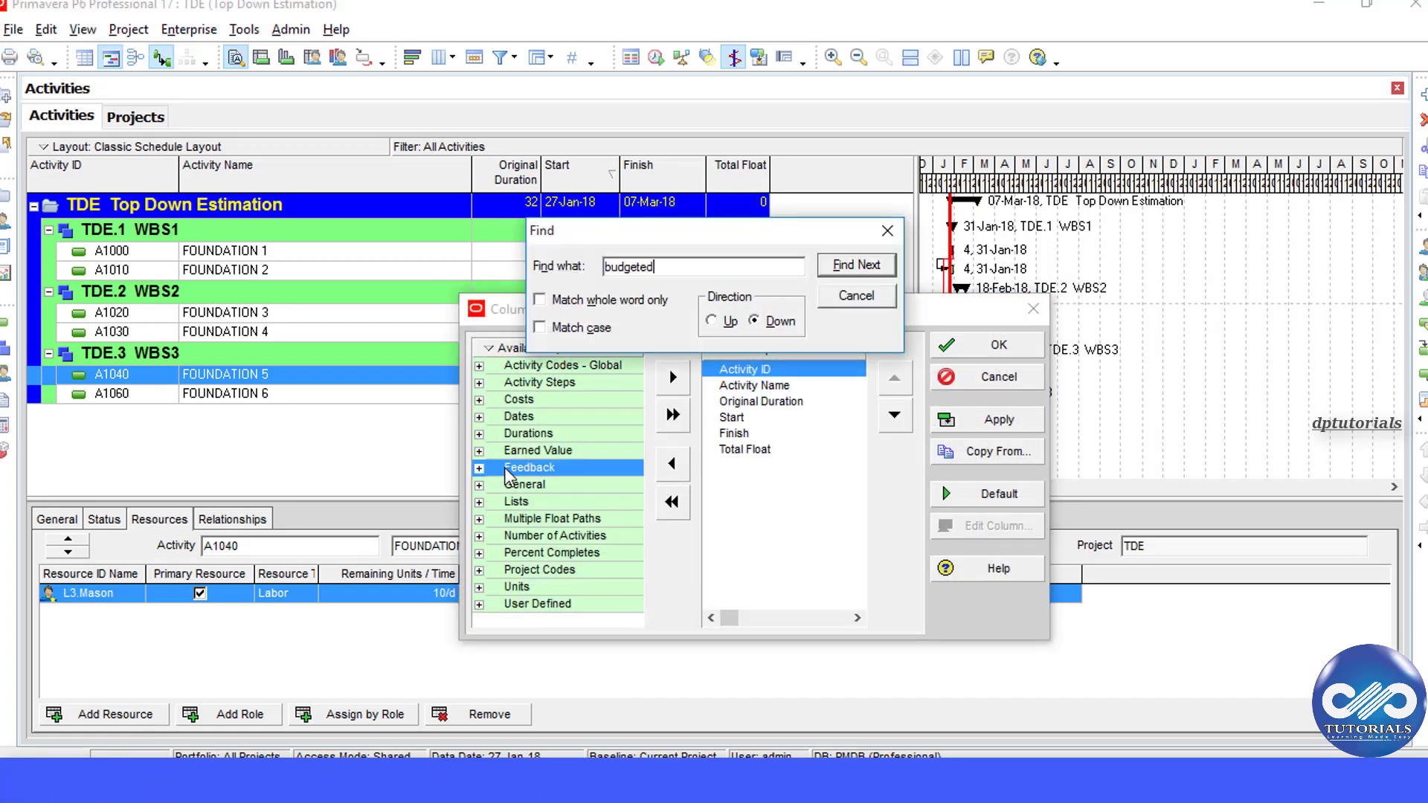
pyautogui.press('Return')
pyautogui.click(709, 559)
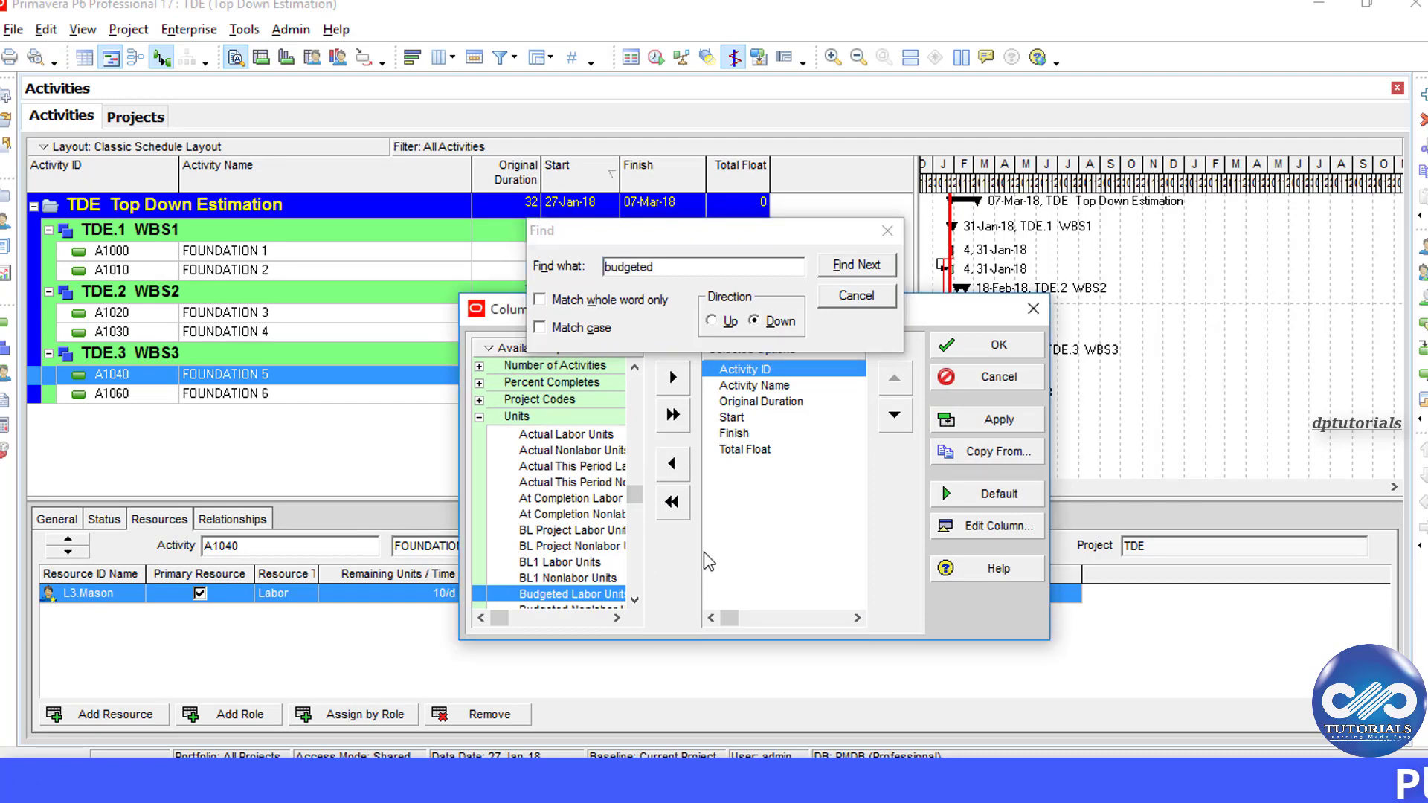
pyautogui.moveTo(454, 535); pyautogui.dragTo(234, 535)
pyautogui.click(638, 449)
pyautogui.click(561, 464)
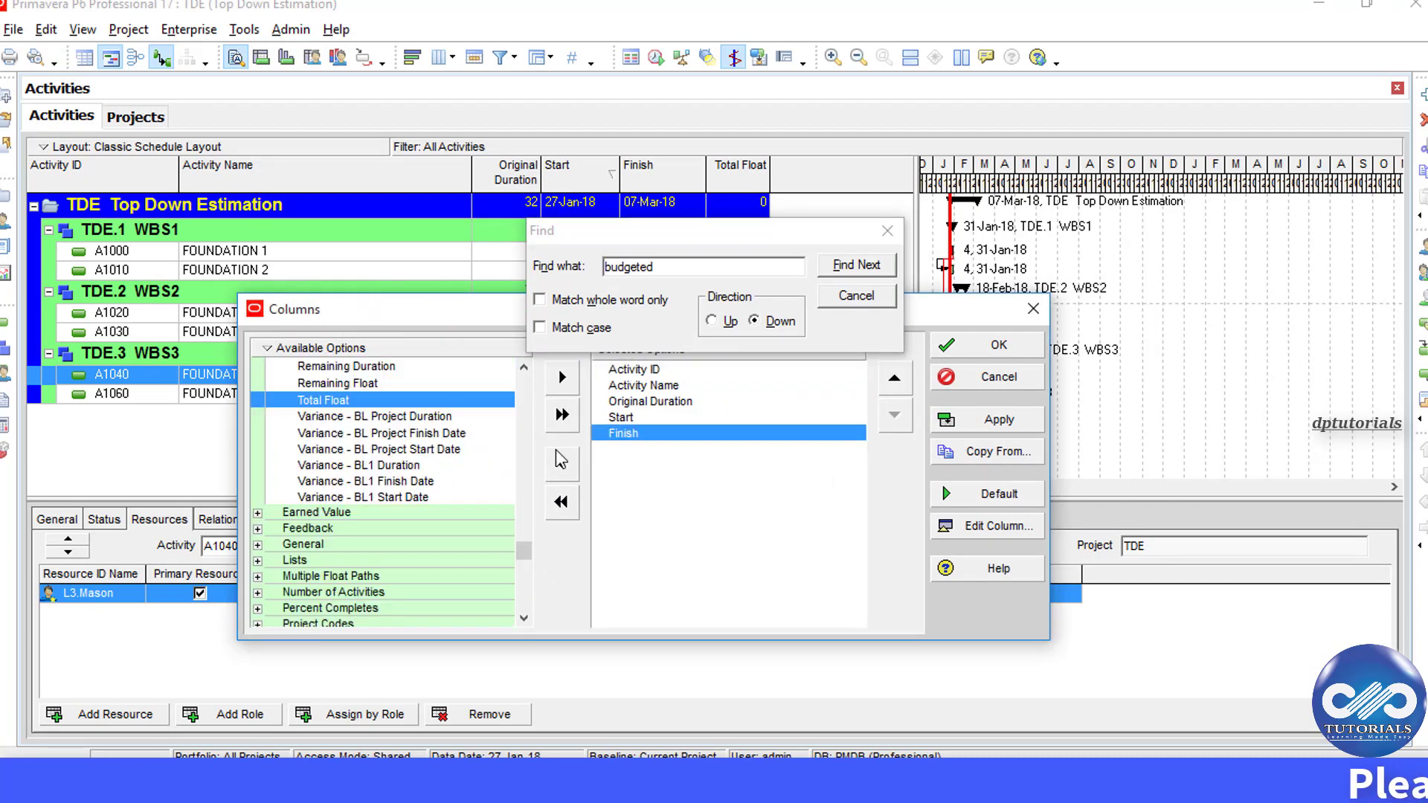
pyautogui.click(405, 465)
pyautogui.click(857, 265)
pyautogui.click(562, 377)
pyautogui.click(999, 345)
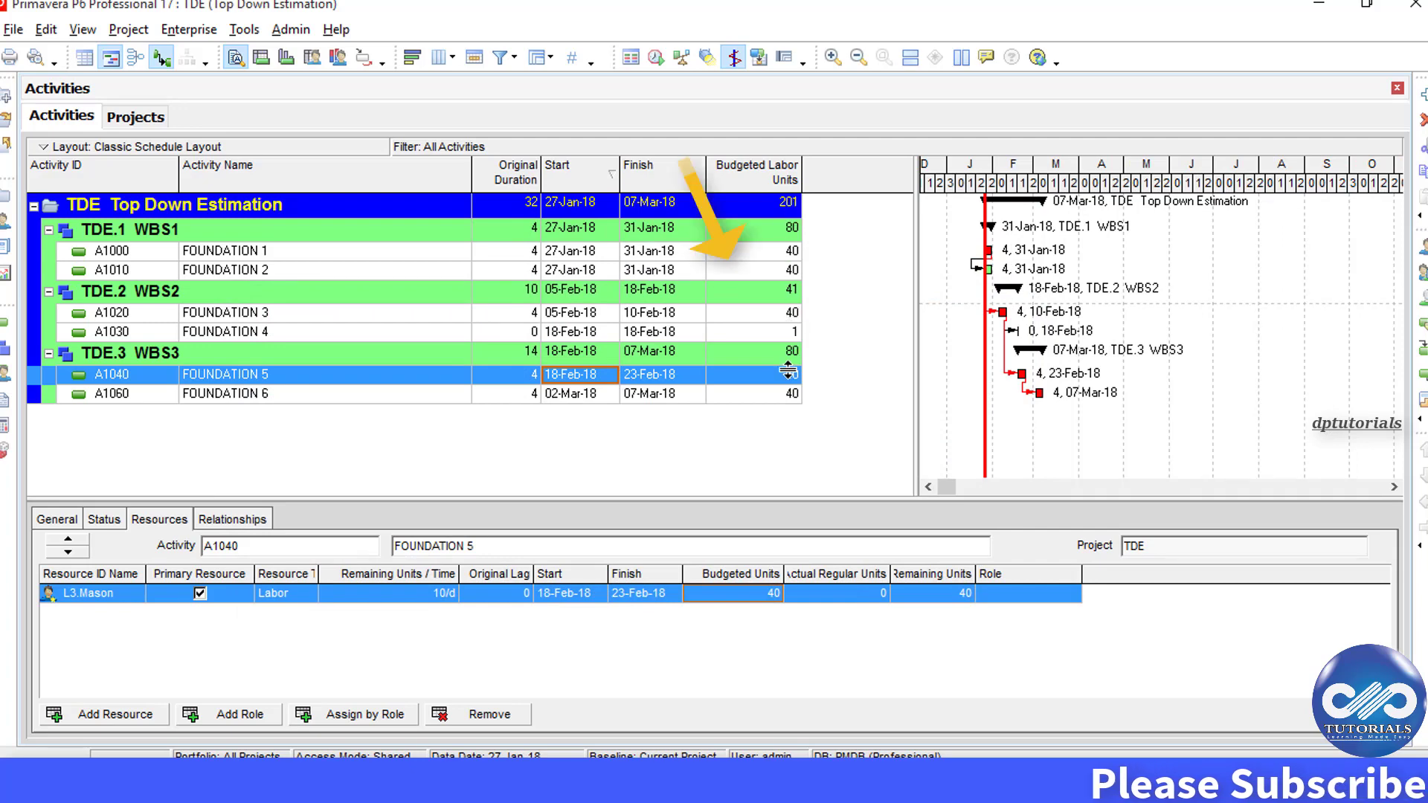
# Set A1030 FOUNDATION 4's original duration to 4 days
pyautogui.click(774, 331)
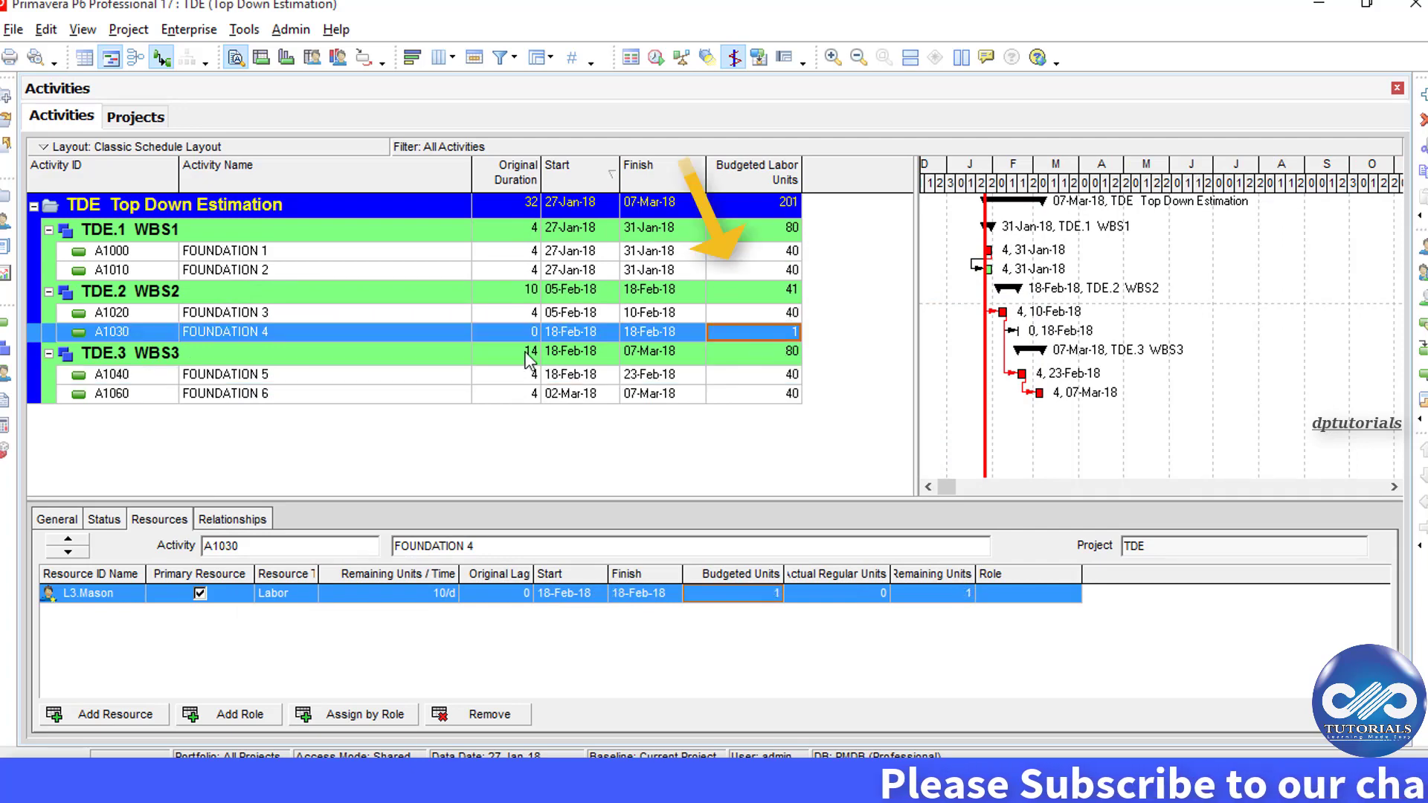
pyautogui.click(513, 331)
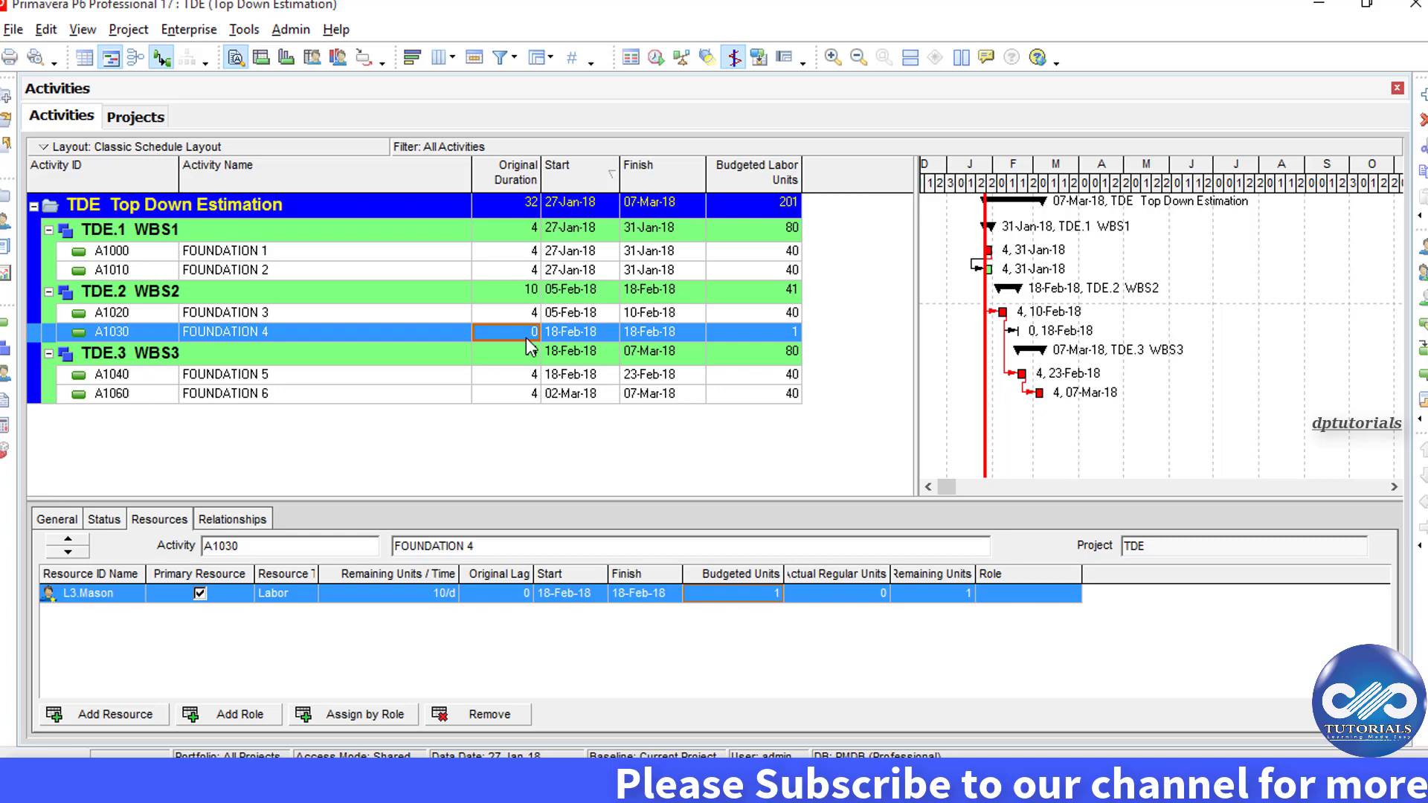
pyautogui.write('4')
pyautogui.press('Return')
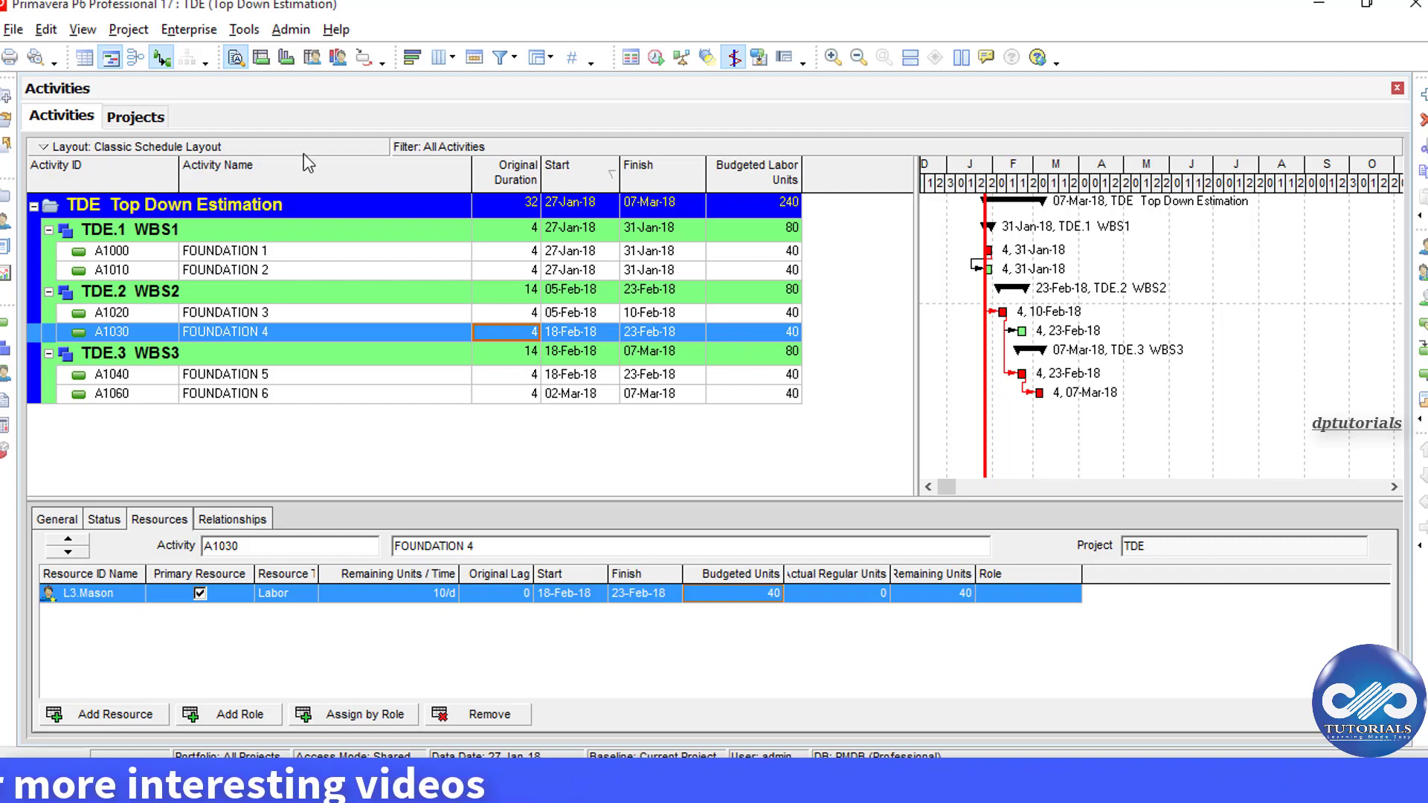
# Switch to the Project WBS view and open its column customization window
pyautogui.click(129, 29)
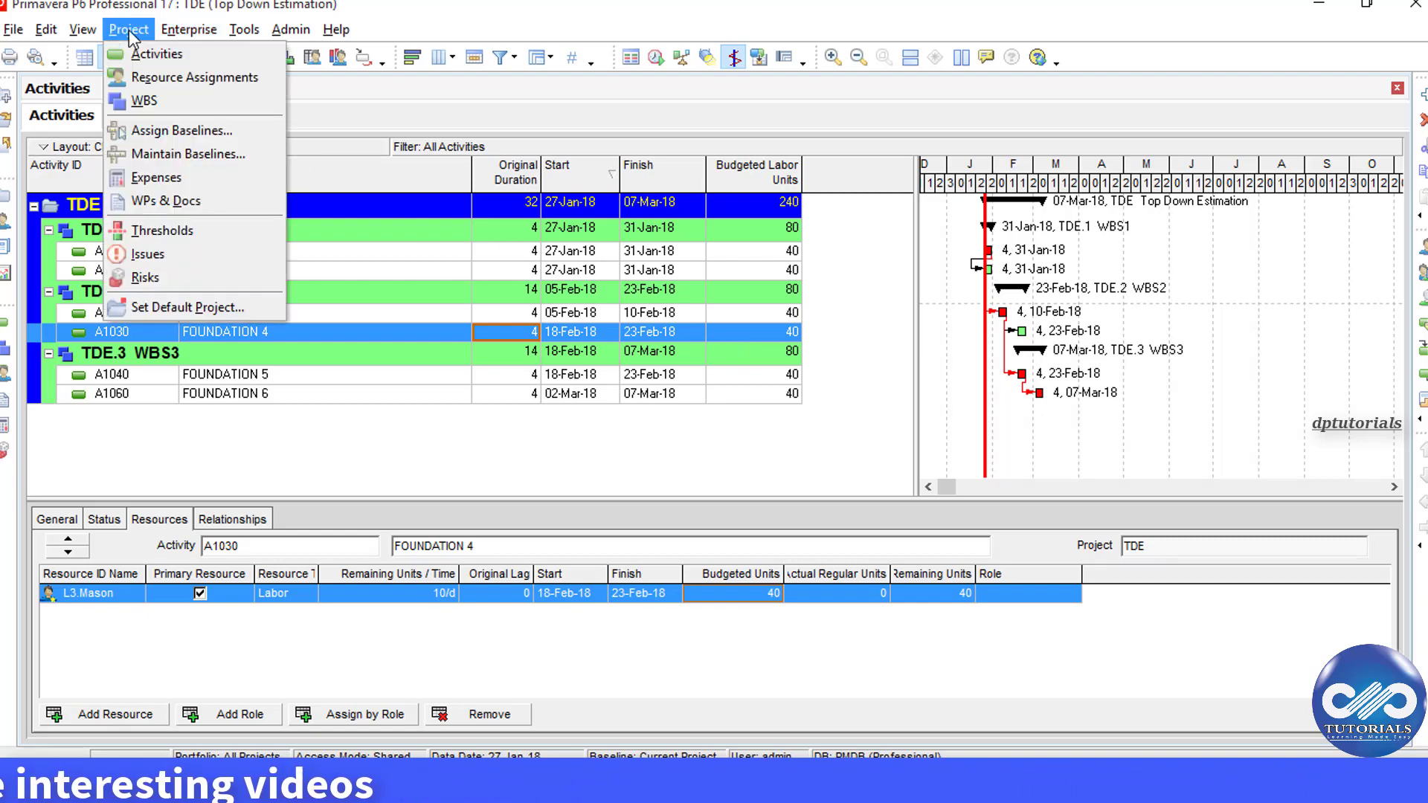
pyautogui.click(157, 101)
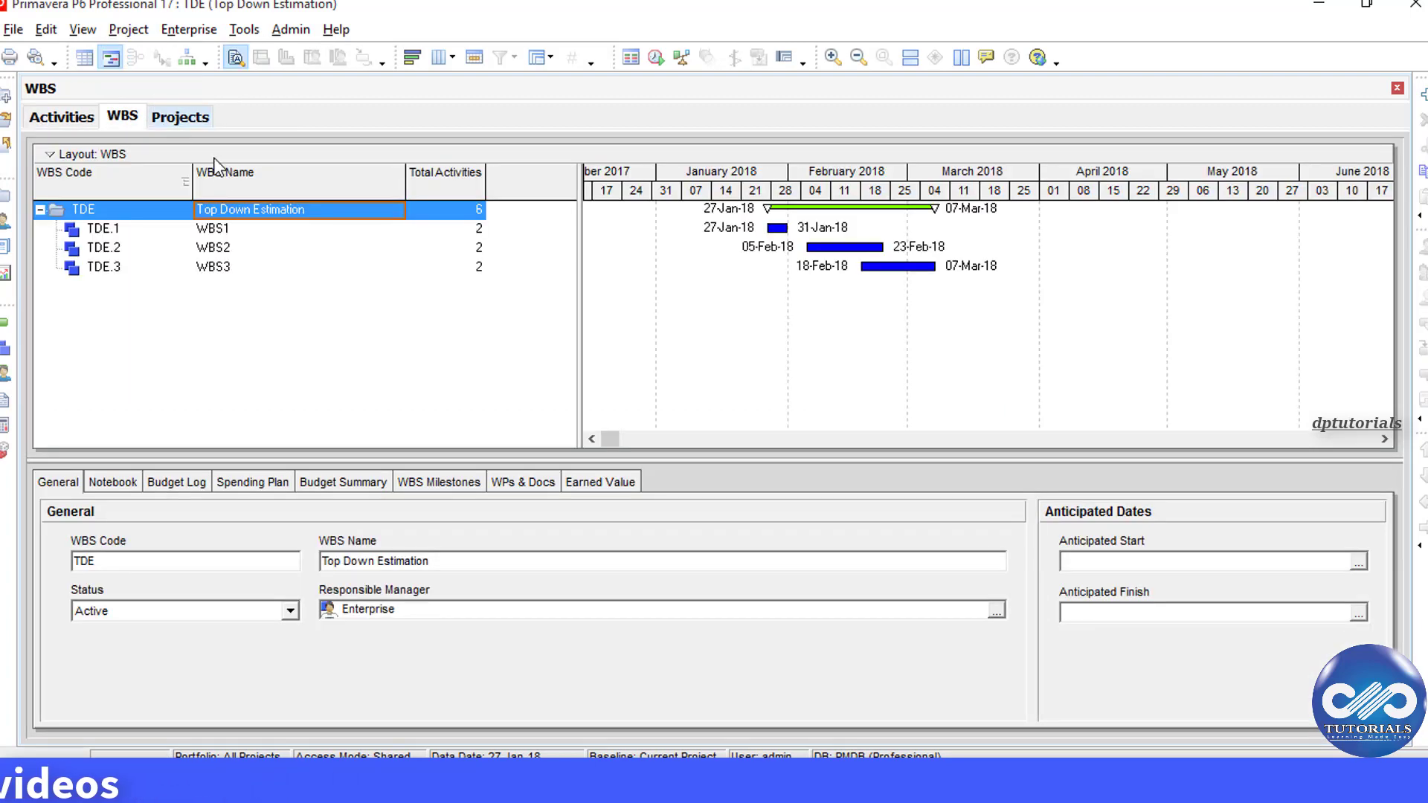
pyautogui.rightClick(433, 183)
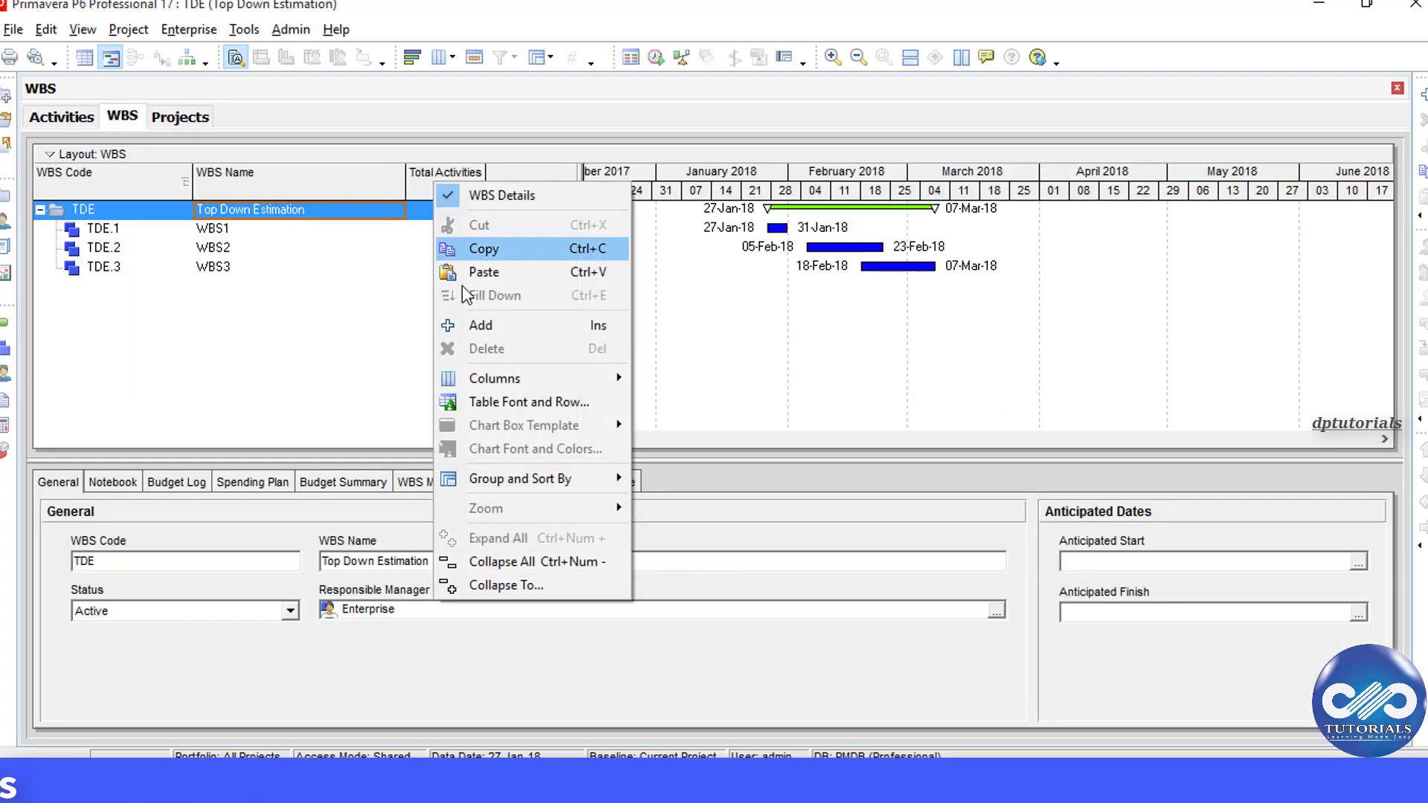
pyautogui.moveTo(528, 381)
pyautogui.click(674, 473)
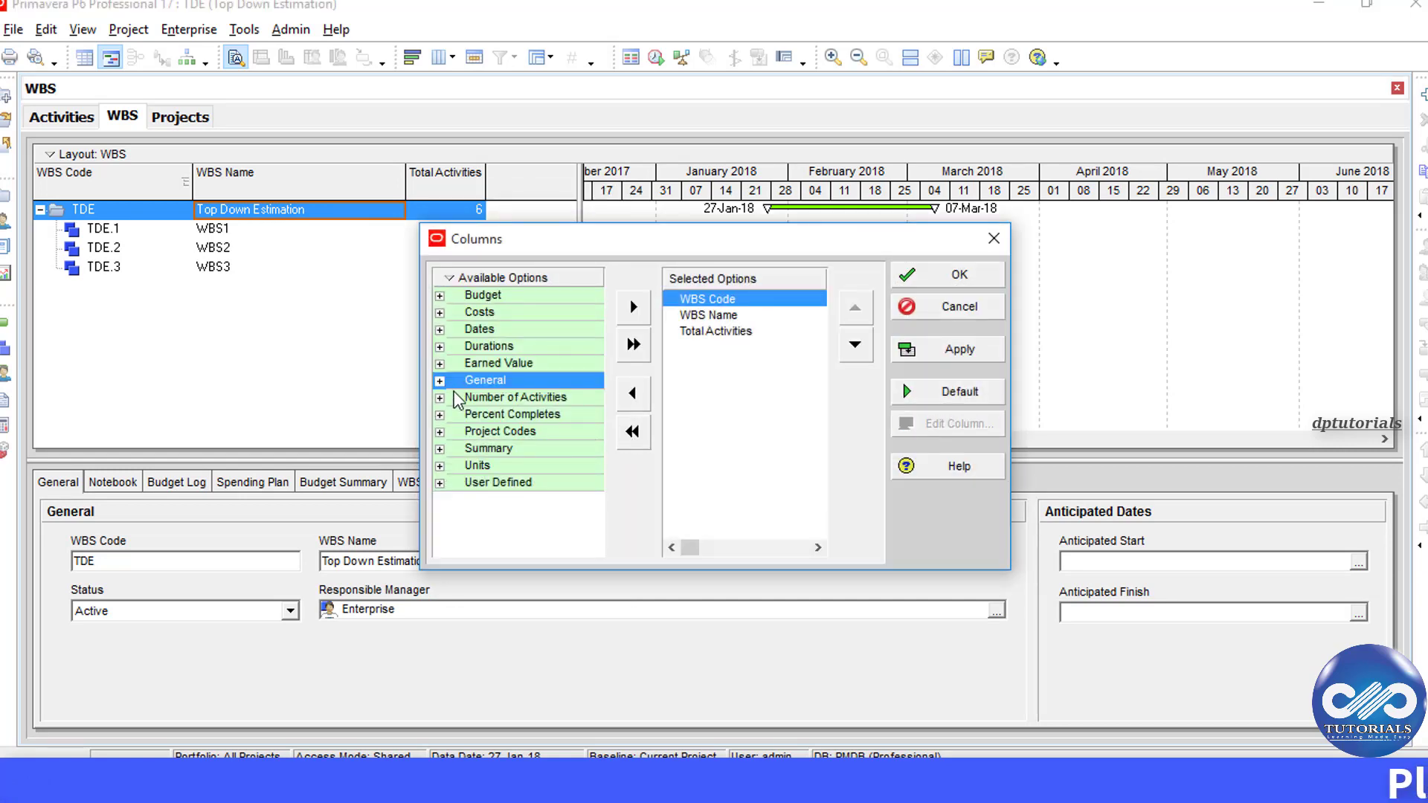
# Add the General Est Weight column after Total Activities in the WBS table
pyautogui.click(439, 381)
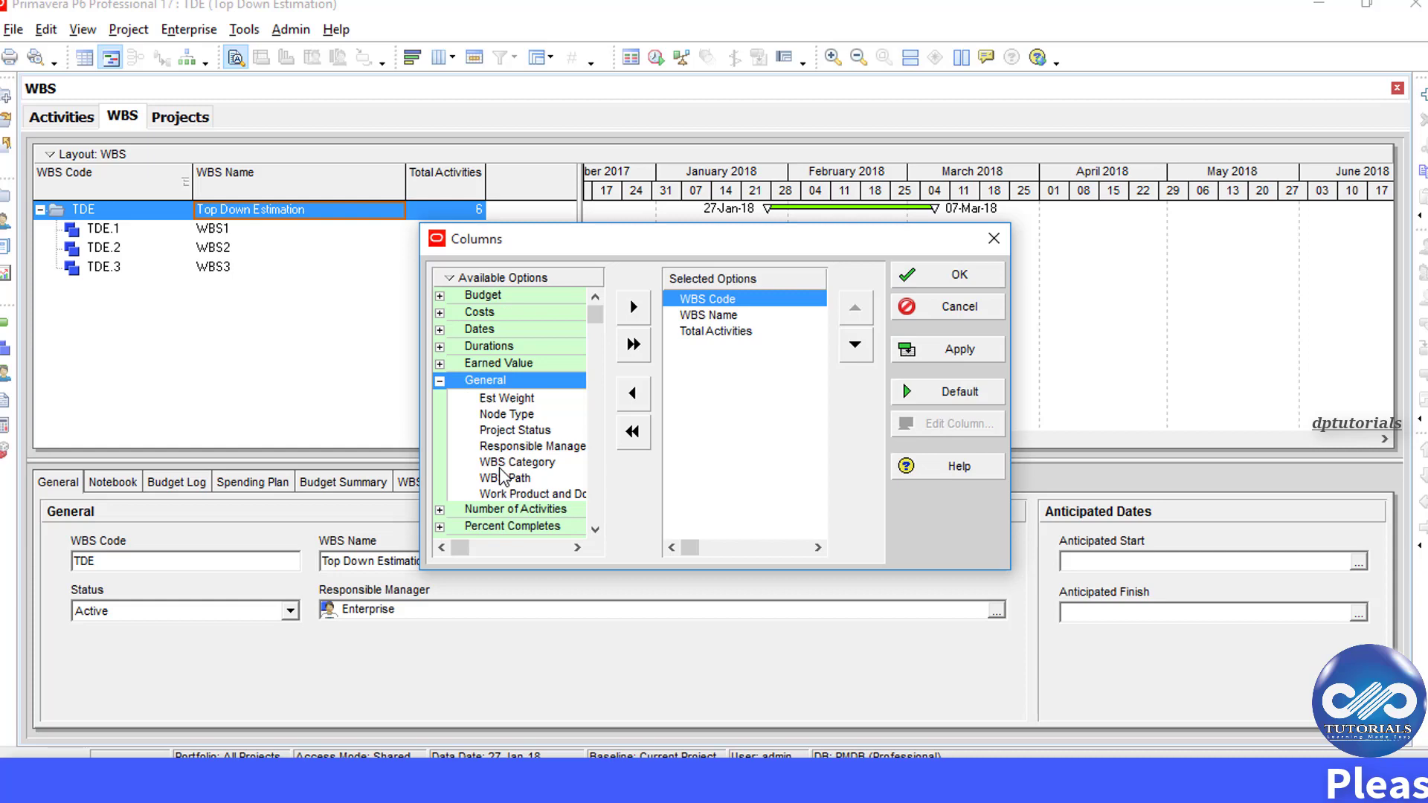
pyautogui.click(512, 400)
pyautogui.click(708, 331)
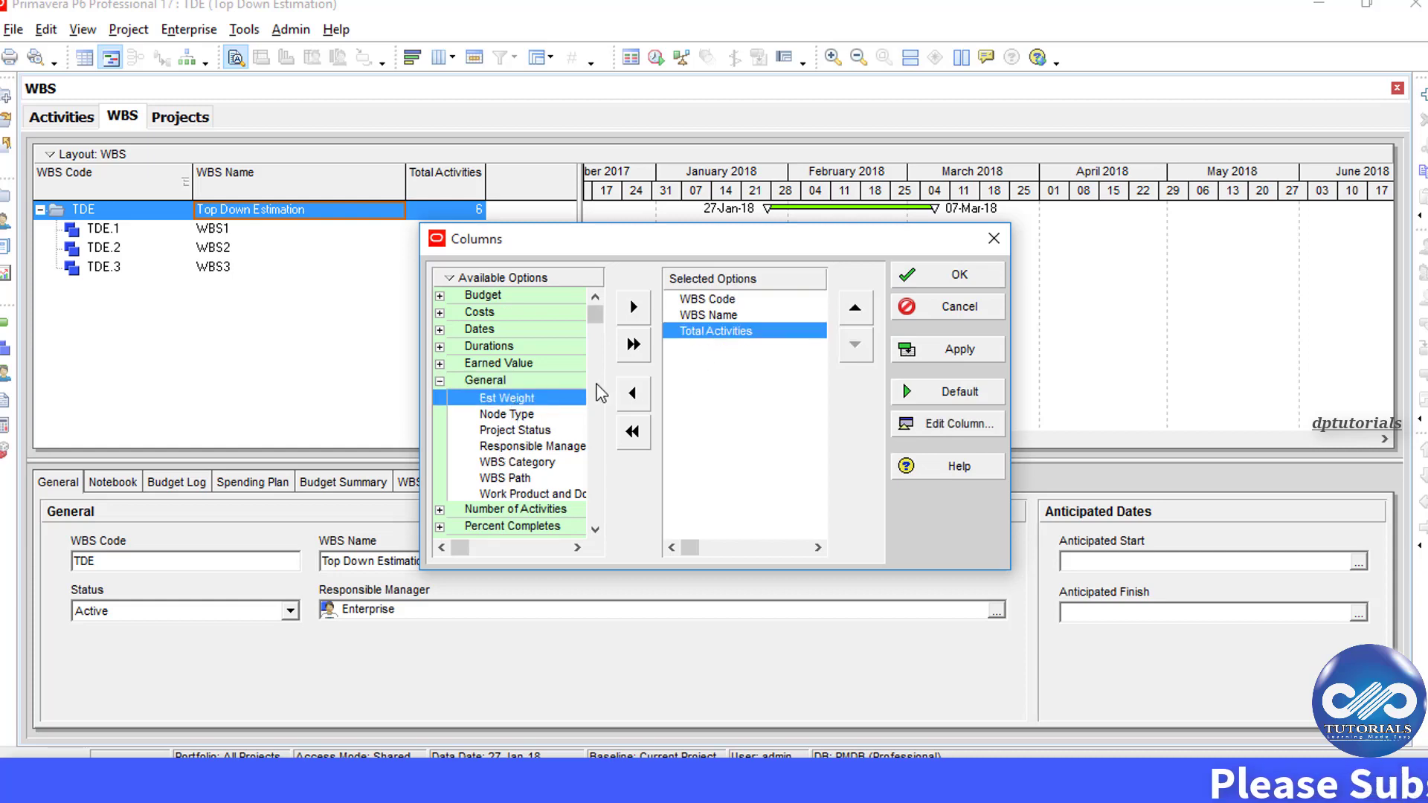
pyautogui.click(633, 306)
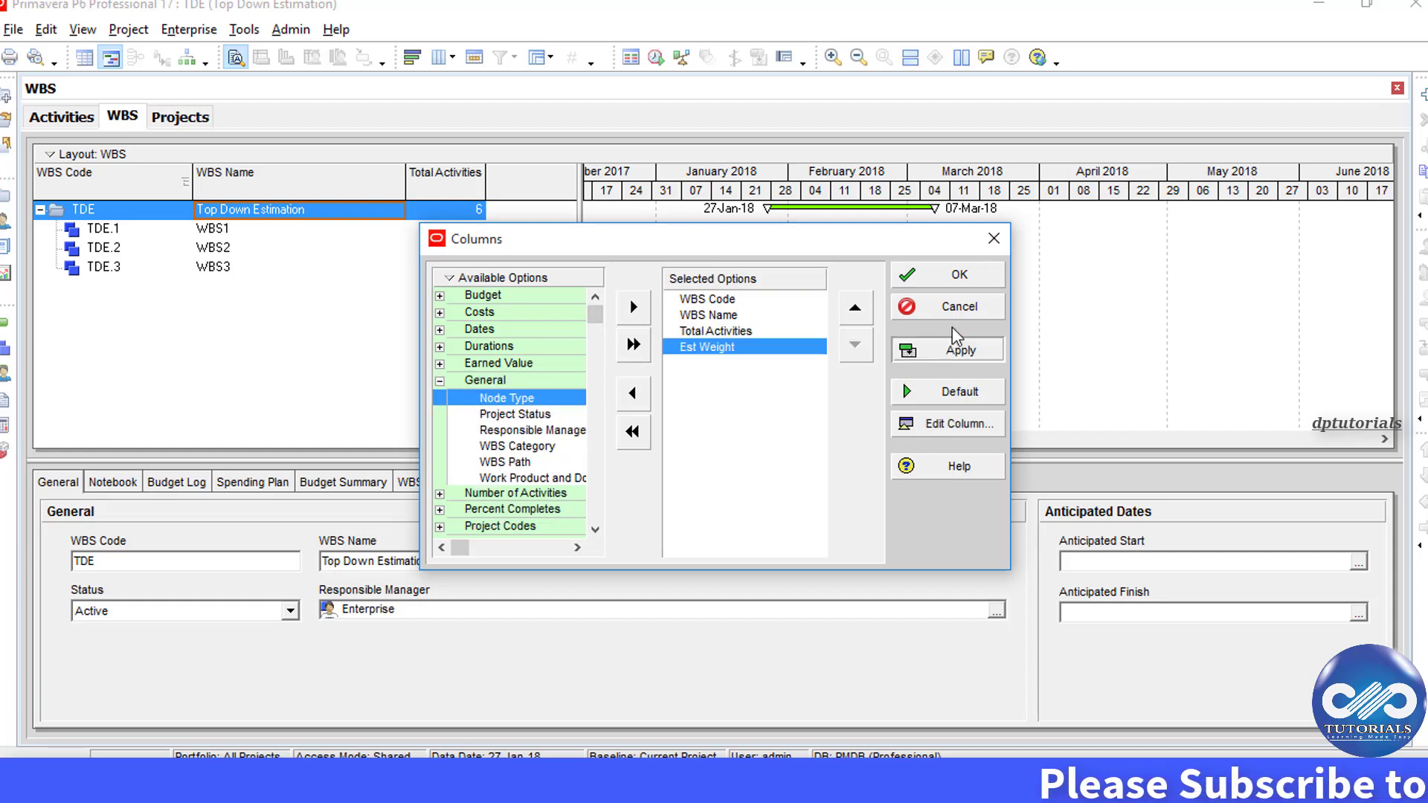
pyautogui.click(955, 346)
pyautogui.click(944, 276)
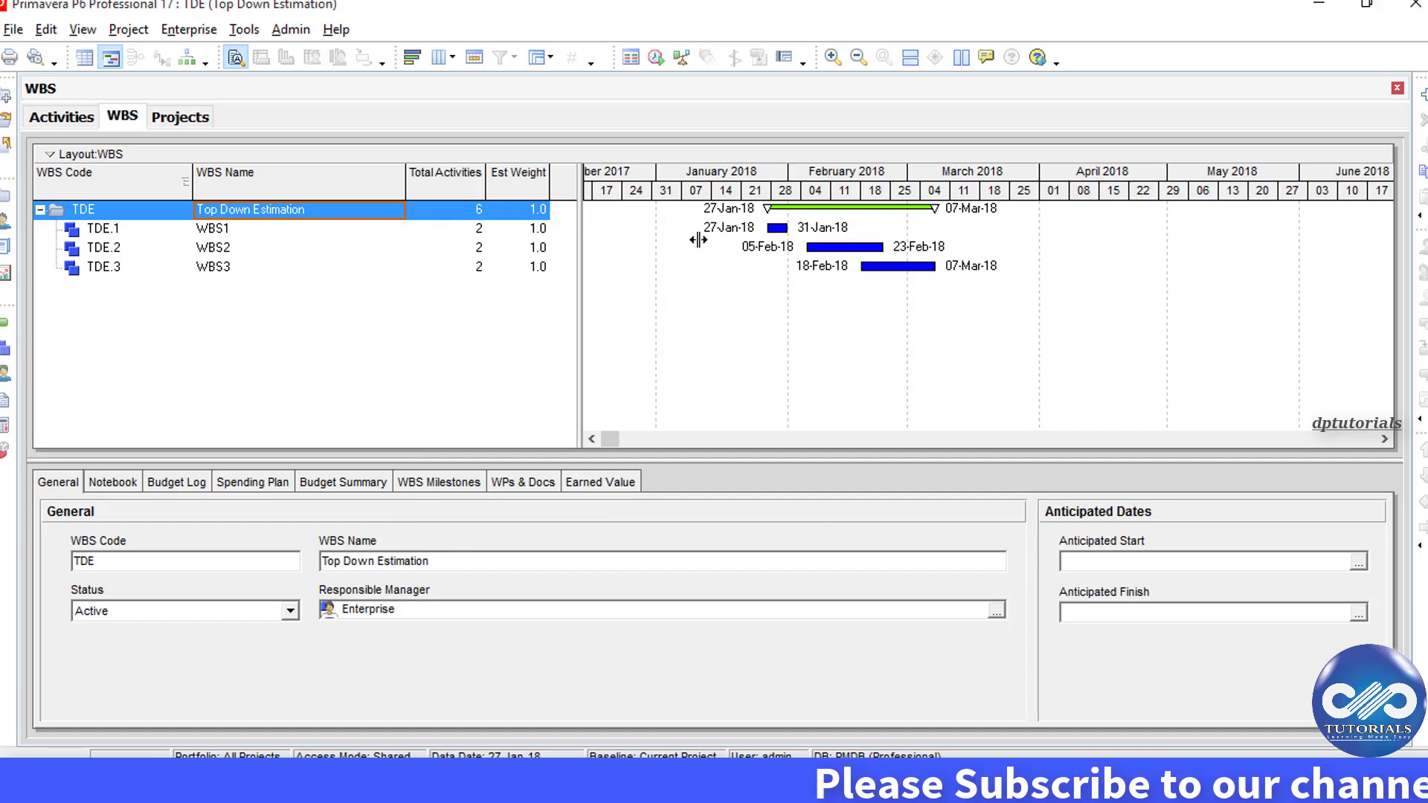
# Enter Est Weight 4 for WBS1, 4 for WBS2 and 2 for WBS3, then return to Activities
pyautogui.moveTo(698, 240); pyautogui.dragTo(697, 240)
pyautogui.click(537, 228)
pyautogui.write('4')
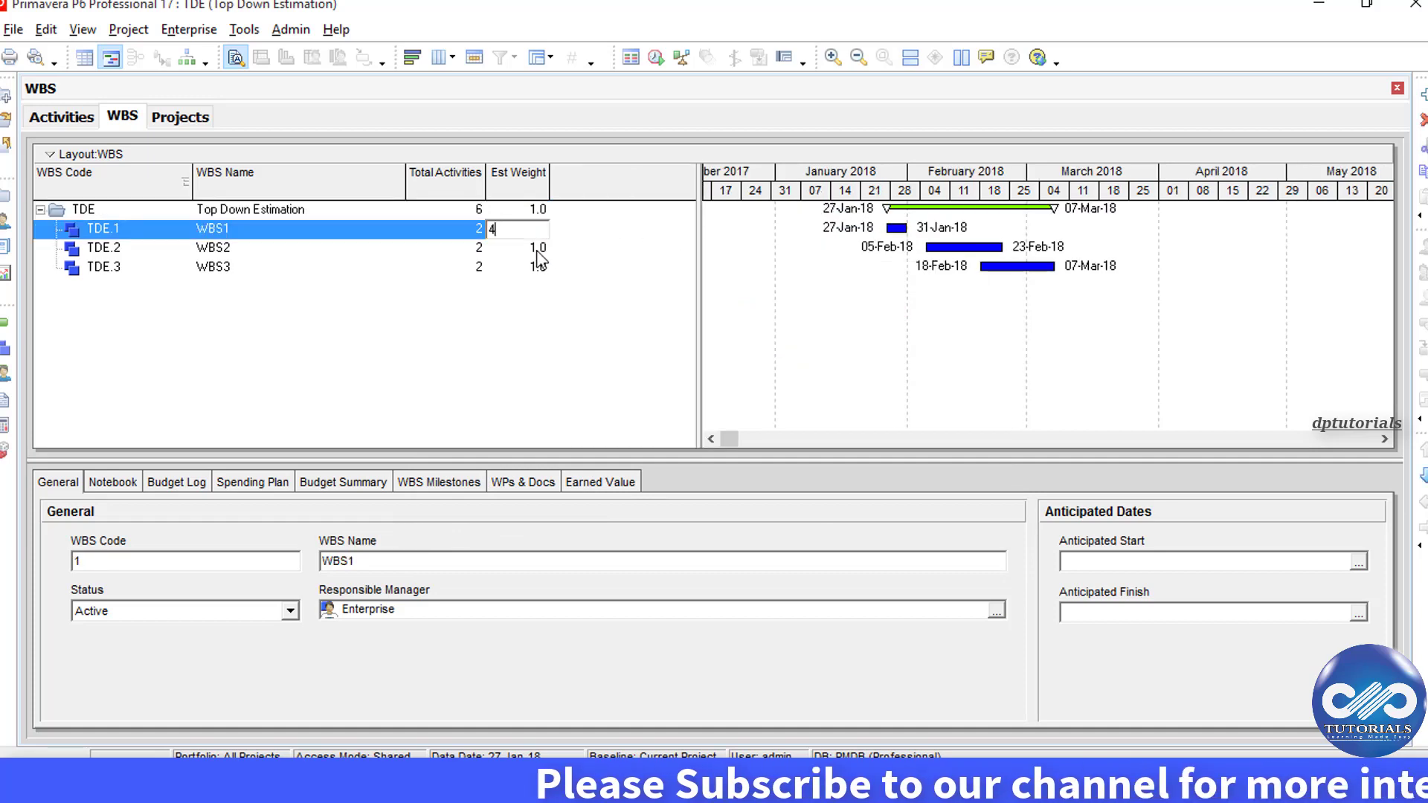
pyautogui.press('Return')
pyautogui.write('4')
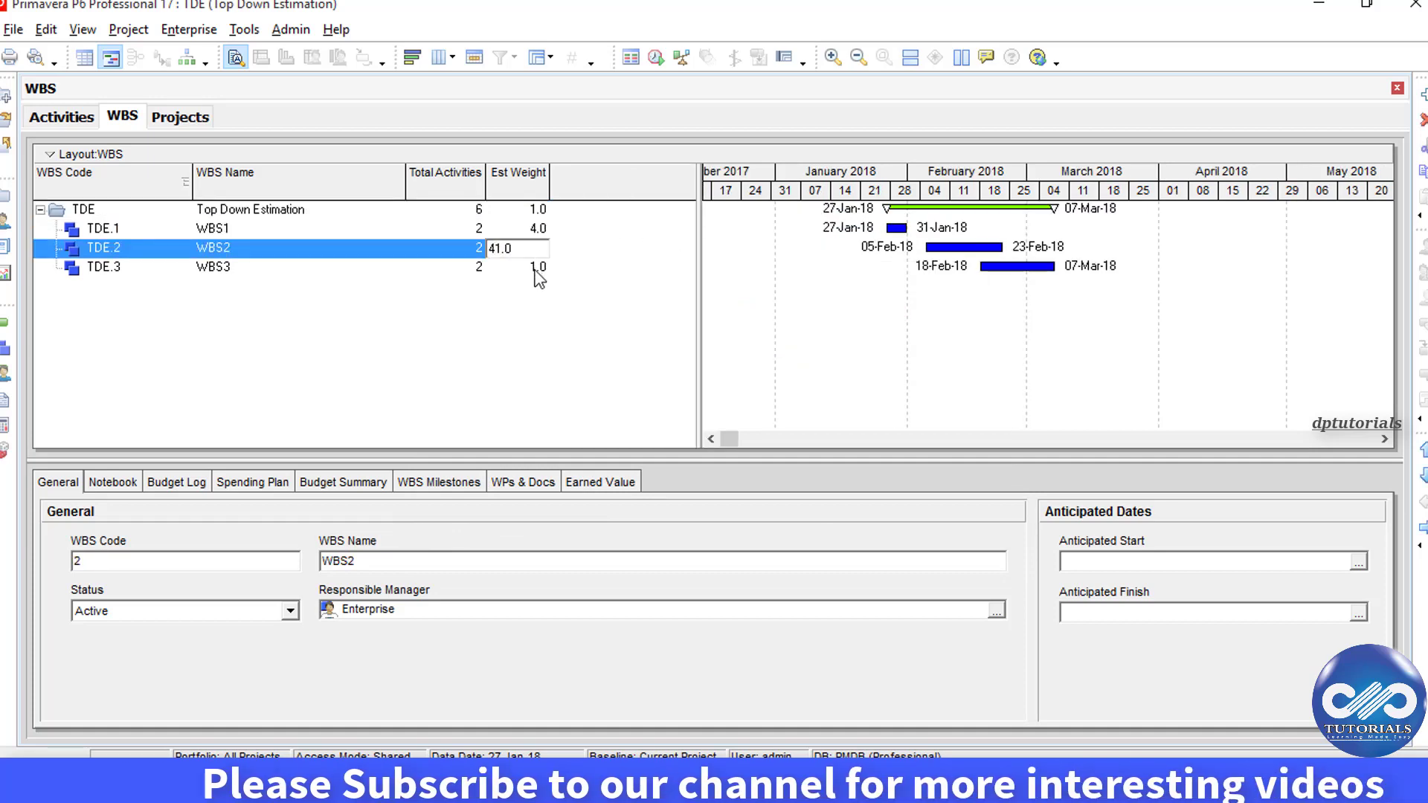
pyautogui.press('Delete')
pyautogui.press('Return')
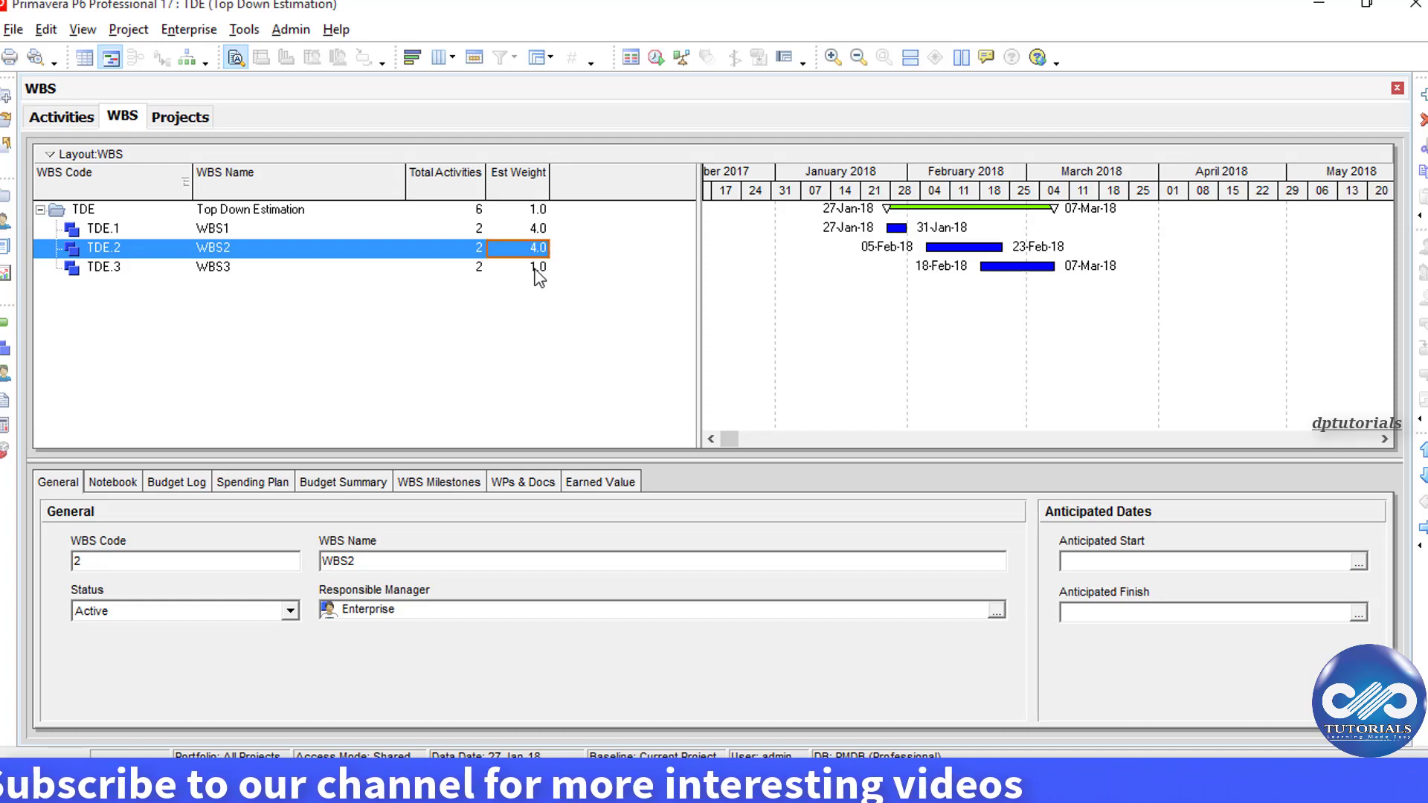
pyautogui.click(537, 269)
pyautogui.write('2')
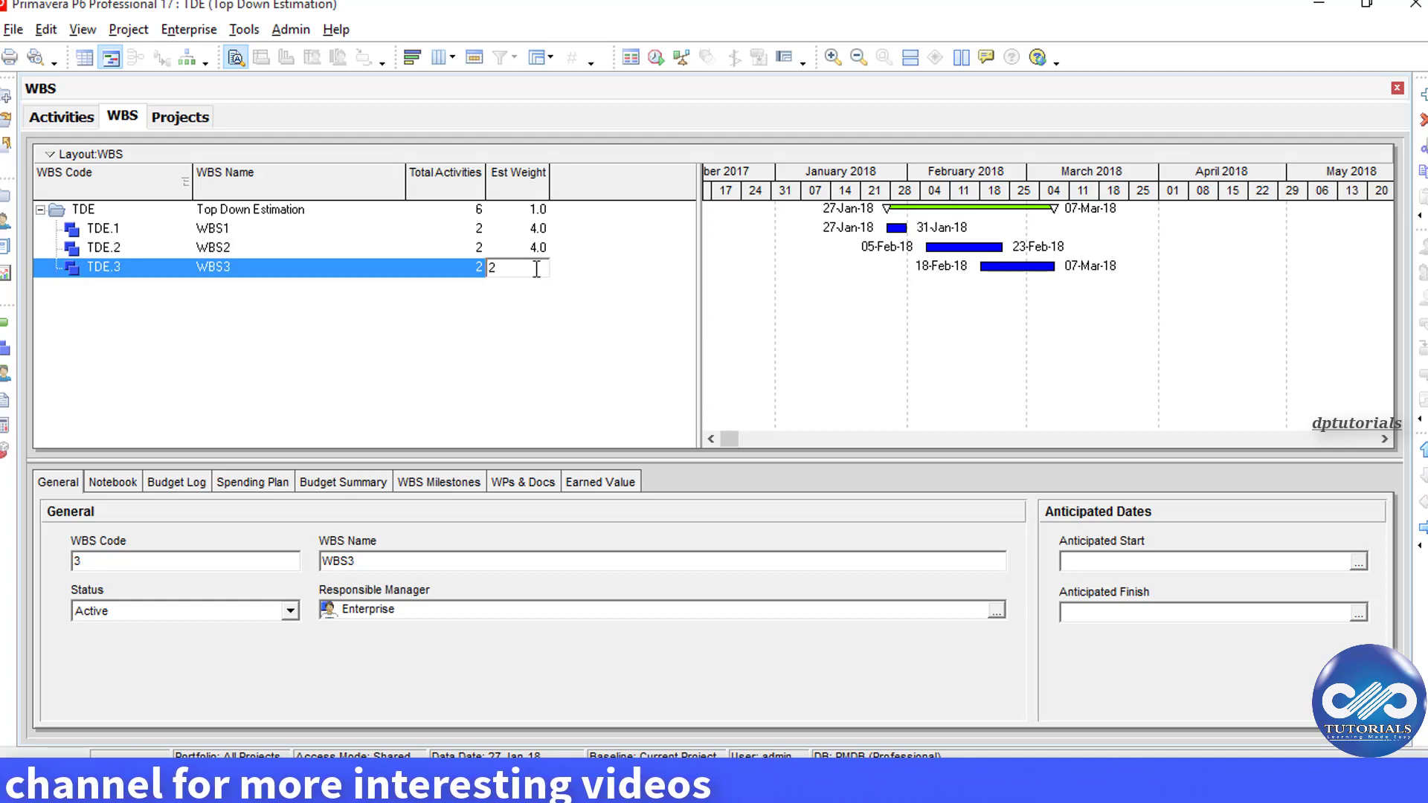
pyautogui.press('Return')
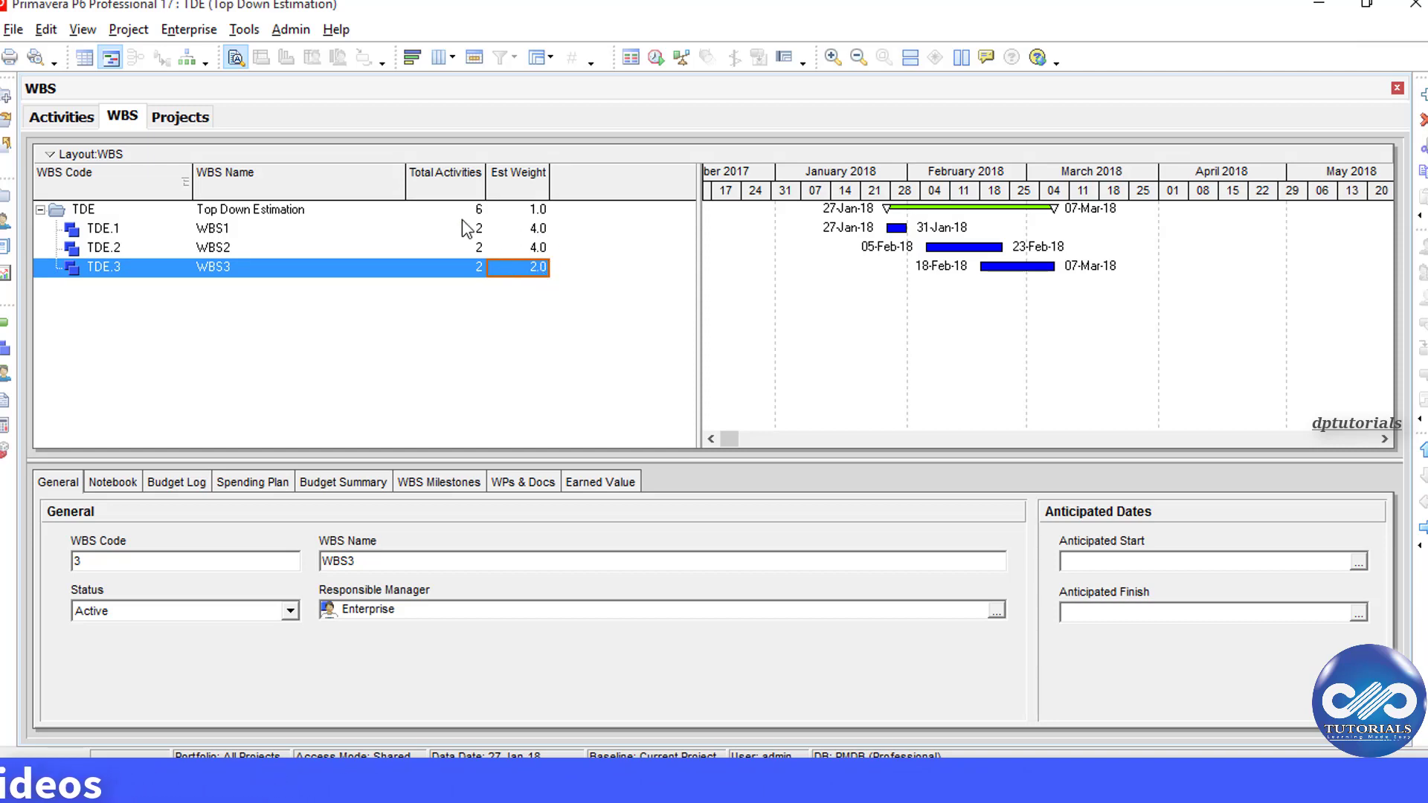
pyautogui.click(84, 124)
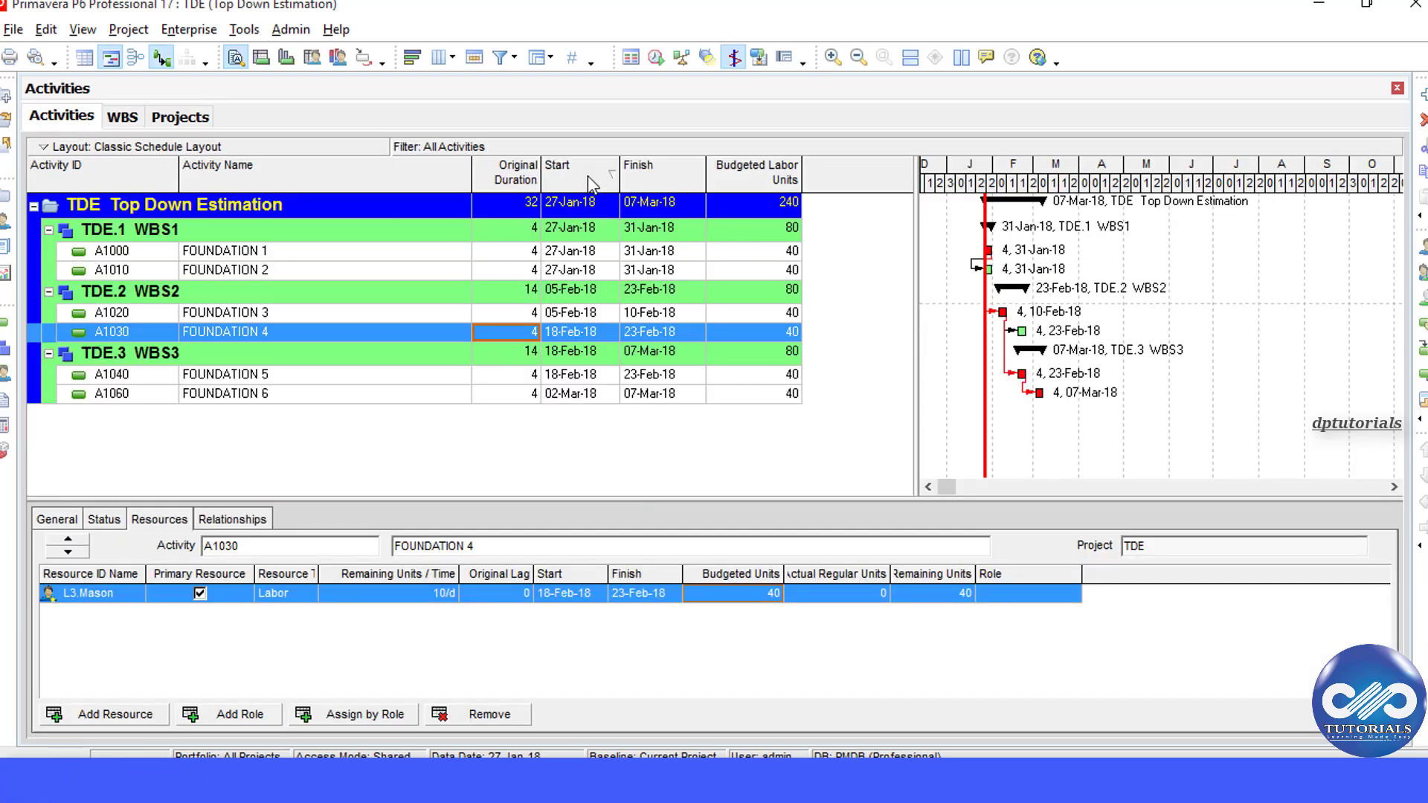
# Add the General Est Weight column after Budgeted Labor Units in the activity table
pyautogui.rightClick(588, 177)
pyautogui.click(662, 498)
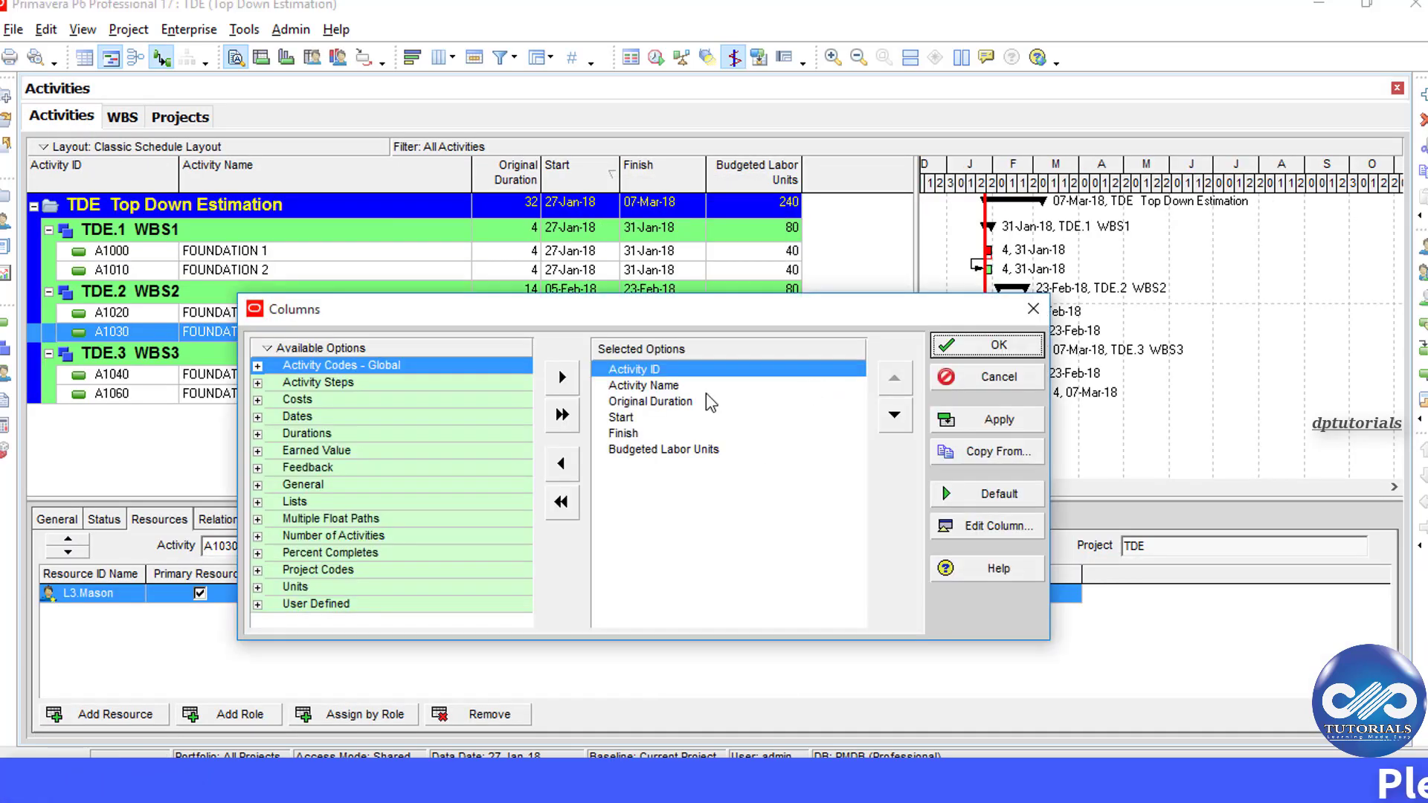
pyautogui.click(257, 485)
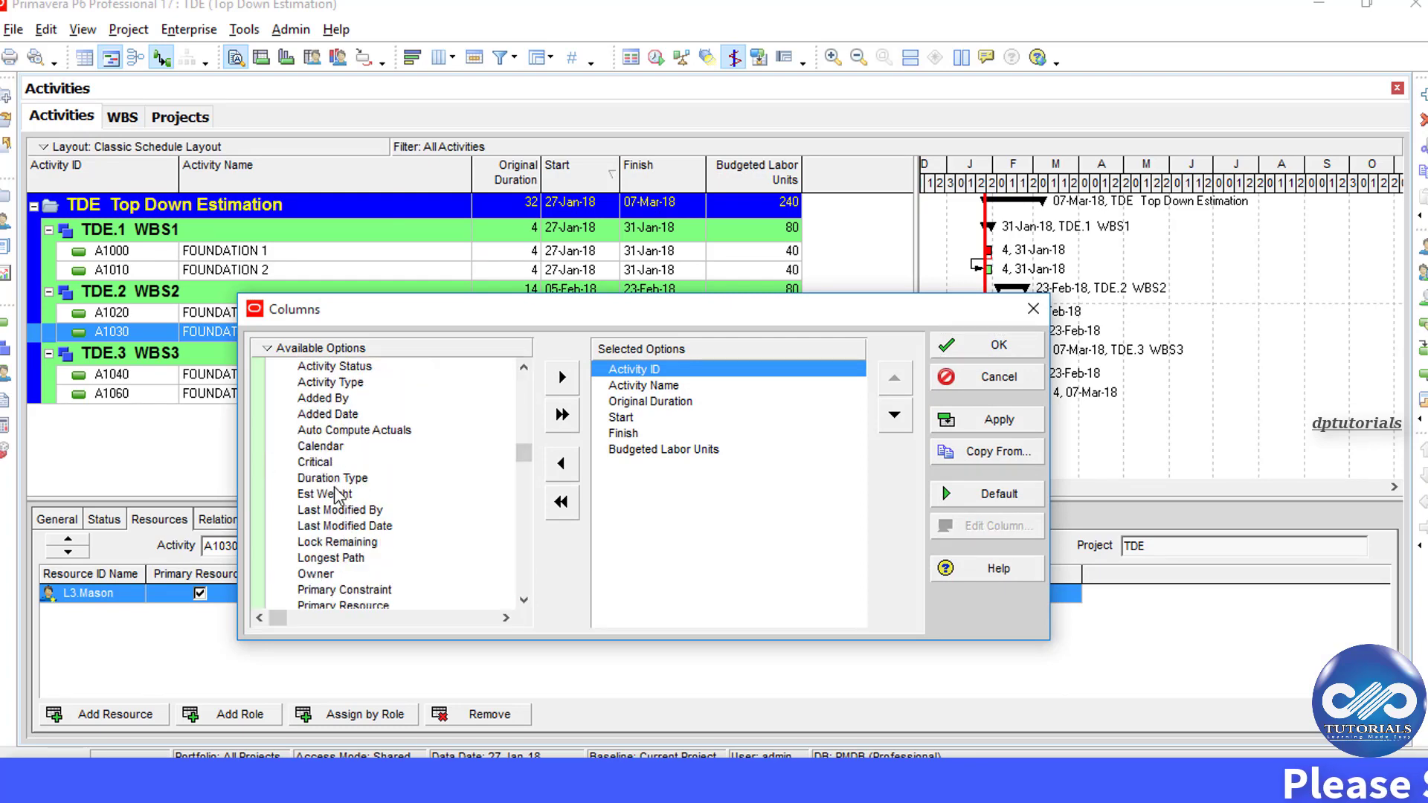
pyautogui.click(640, 450)
pyautogui.click(562, 377)
pyautogui.click(999, 419)
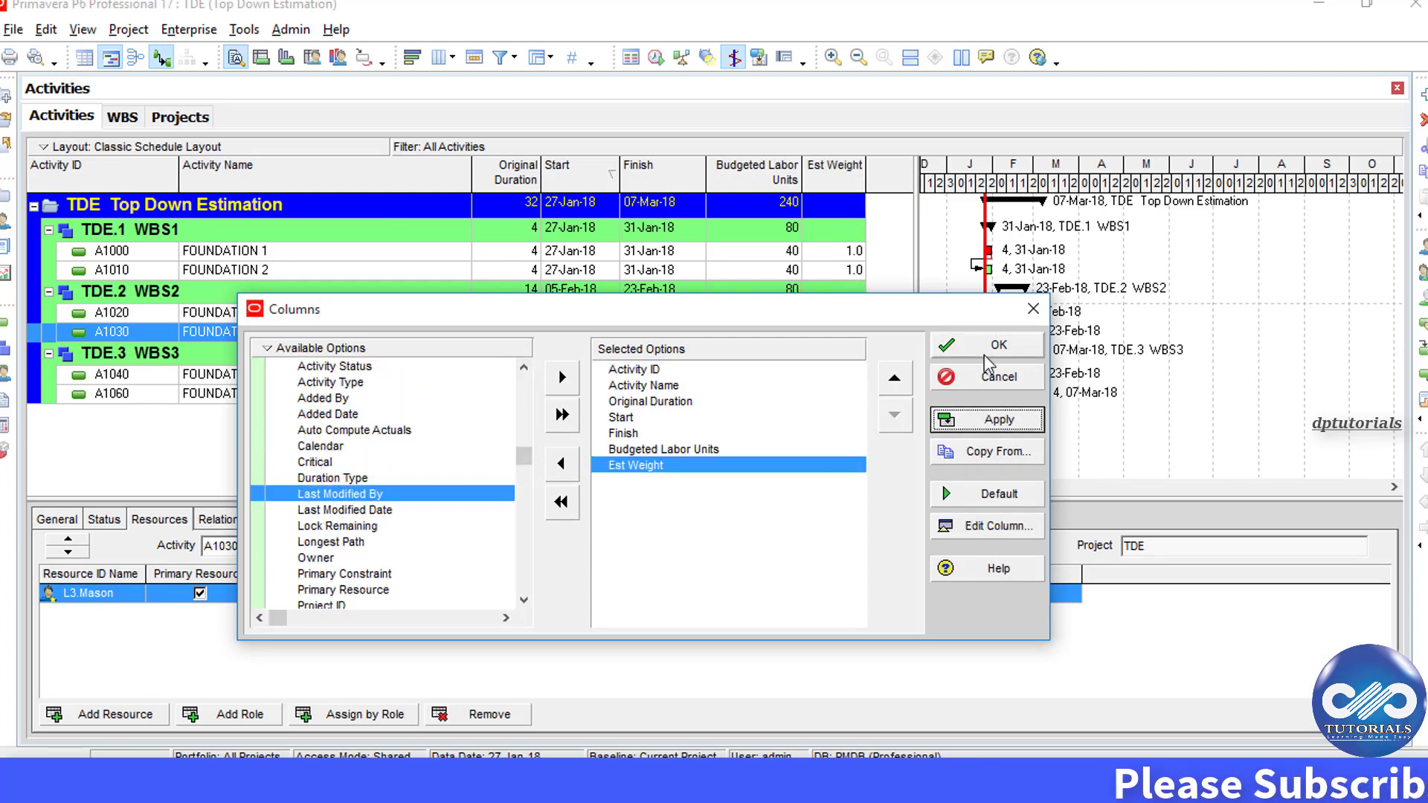
pyautogui.click(999, 346)
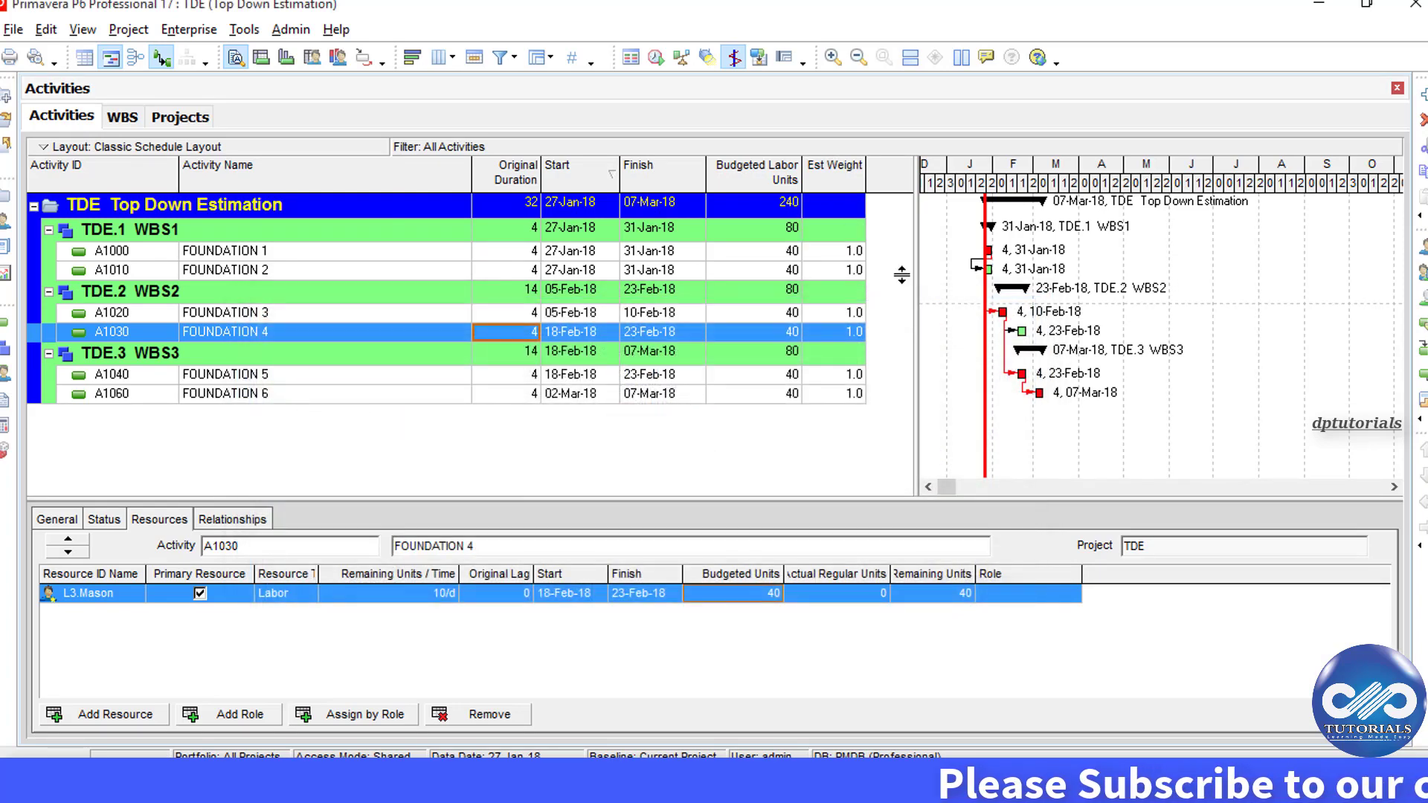
# Enter activity estimation weights 7, 3, 5, 5, 6 and 4 for A1000–A1060
pyautogui.click(854, 253)
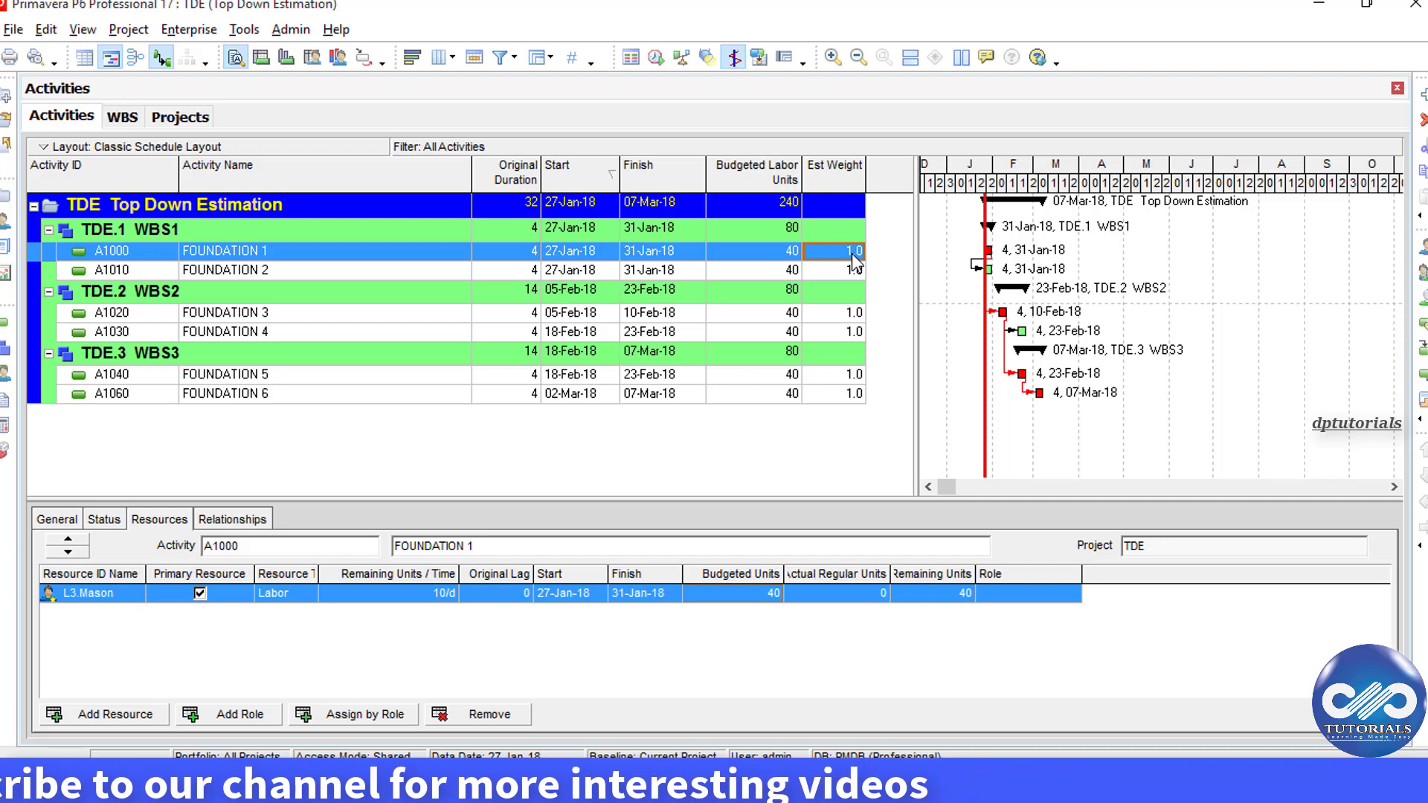
pyautogui.write('7')
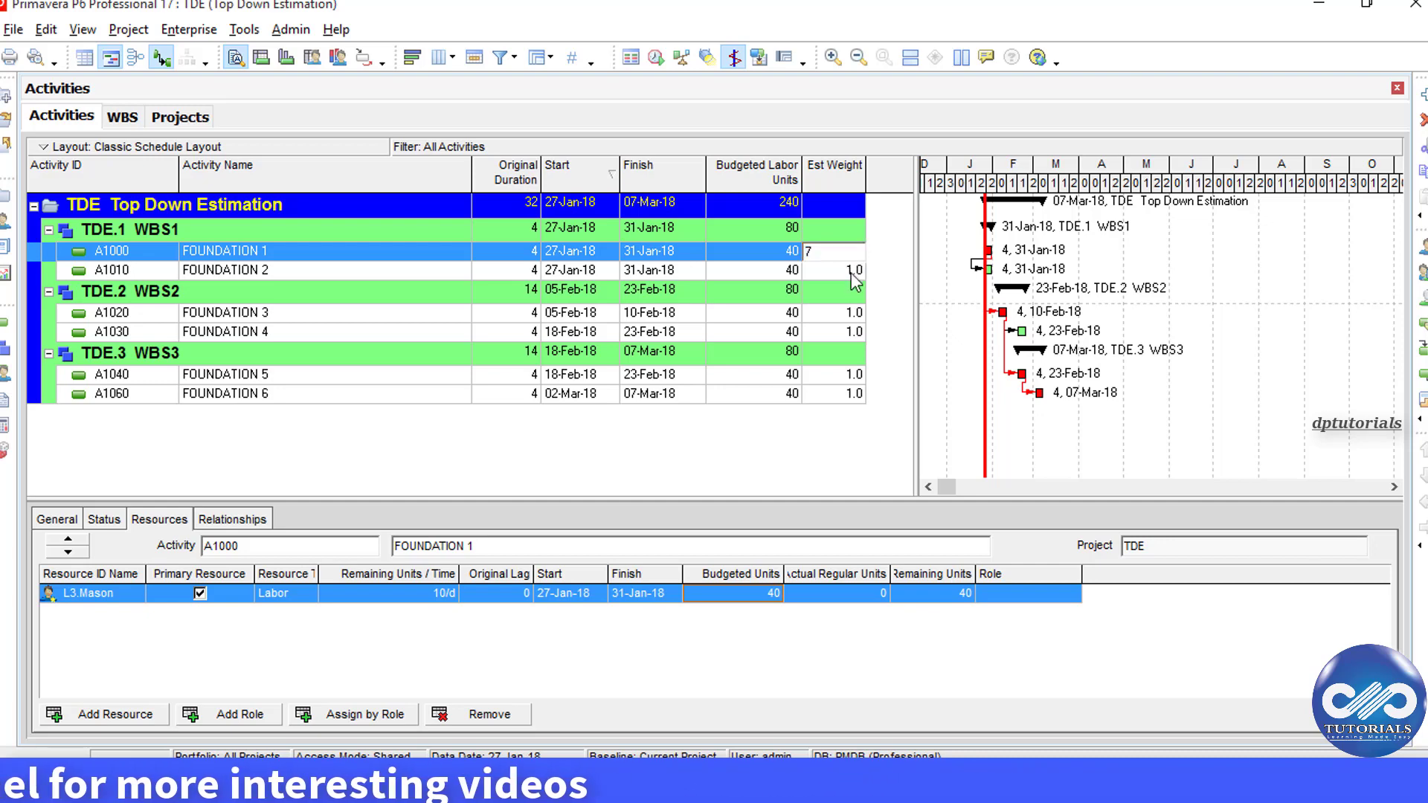
pyautogui.click(852, 272)
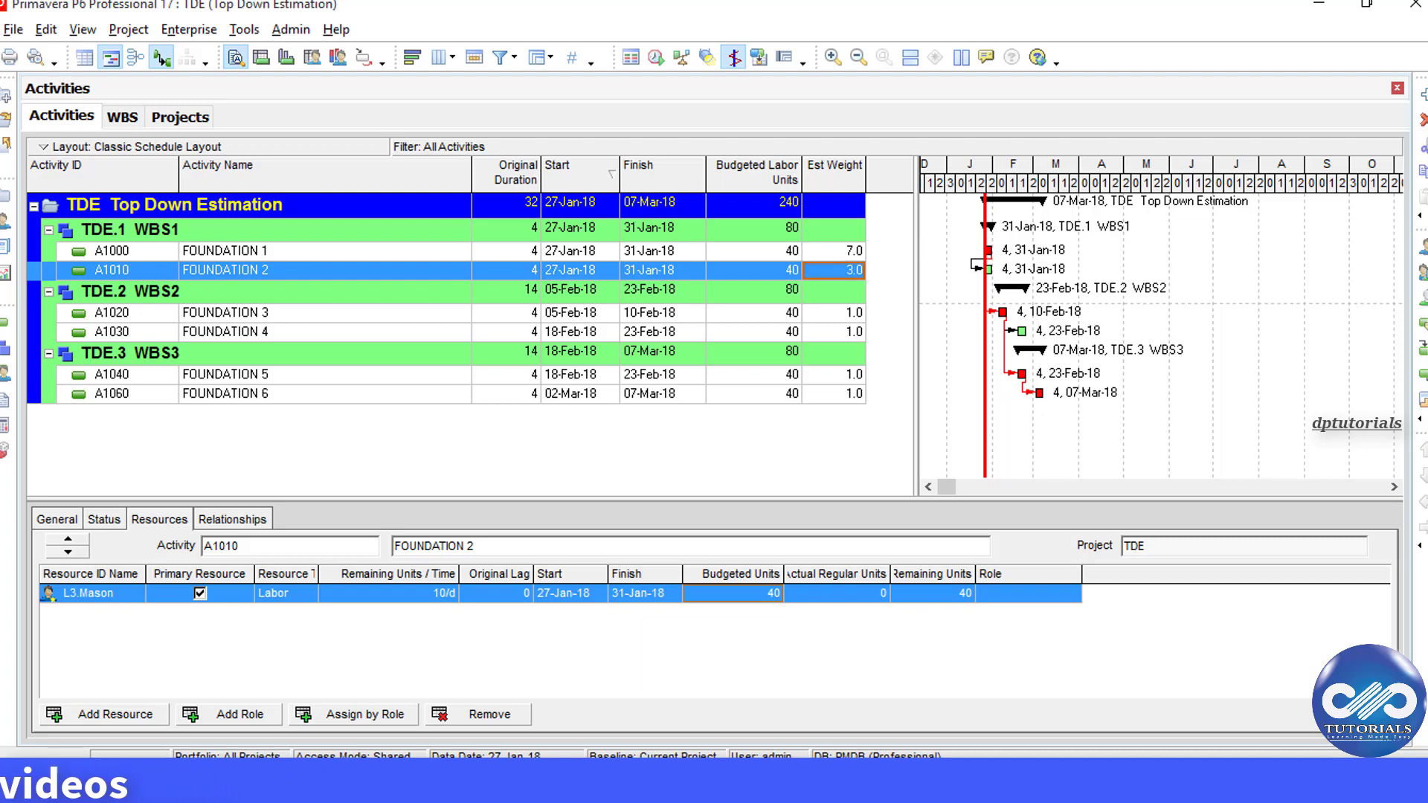
pyautogui.click(850, 315)
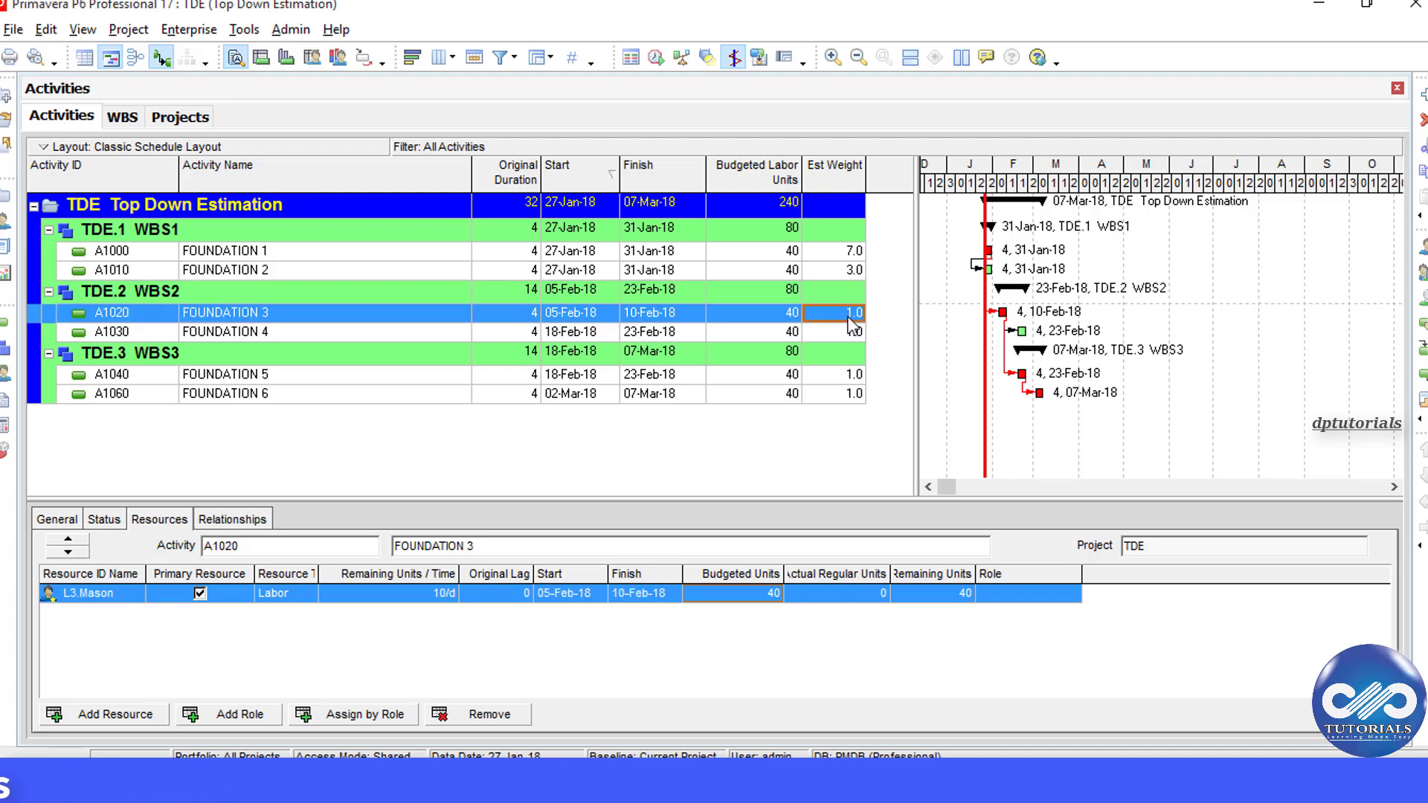
pyautogui.click(847, 332)
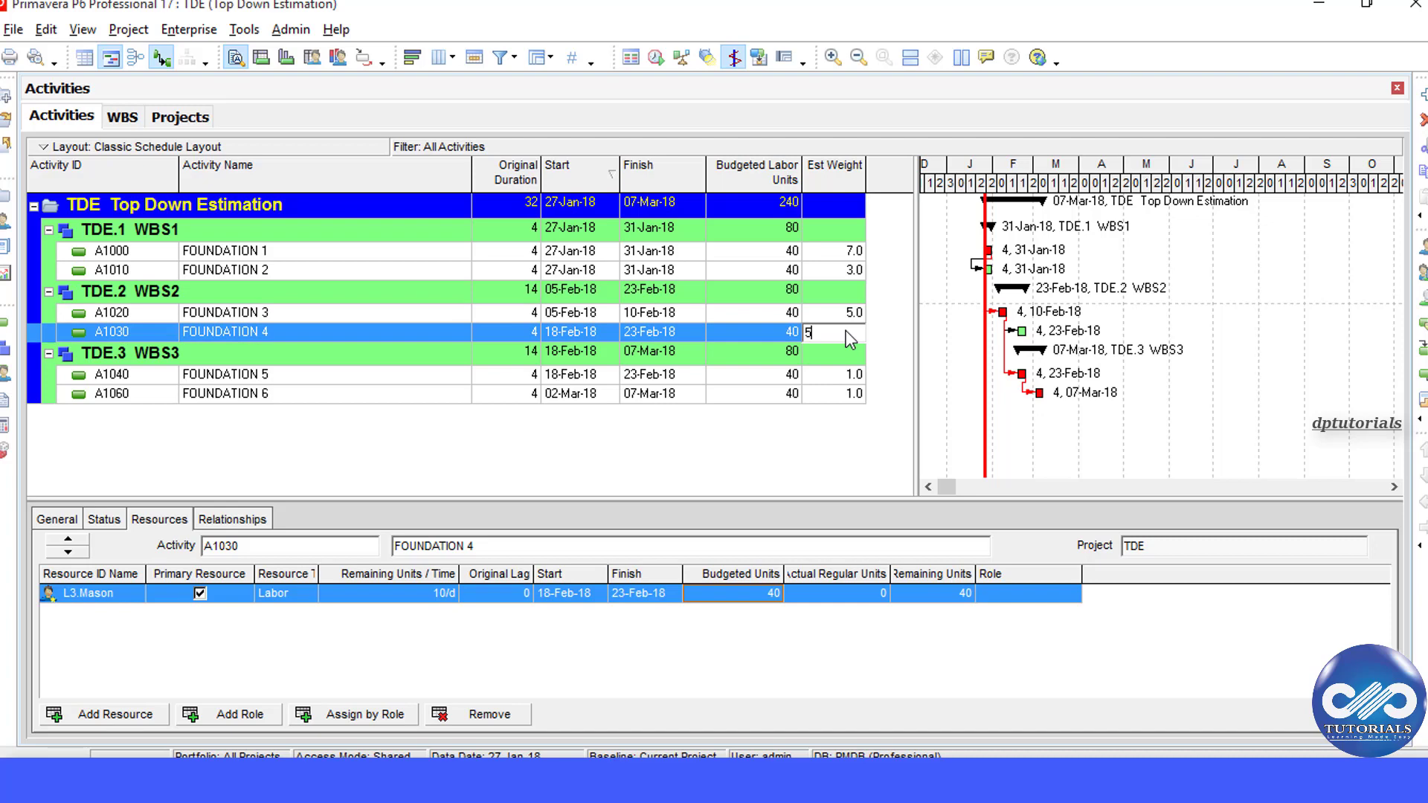
pyautogui.click(848, 376)
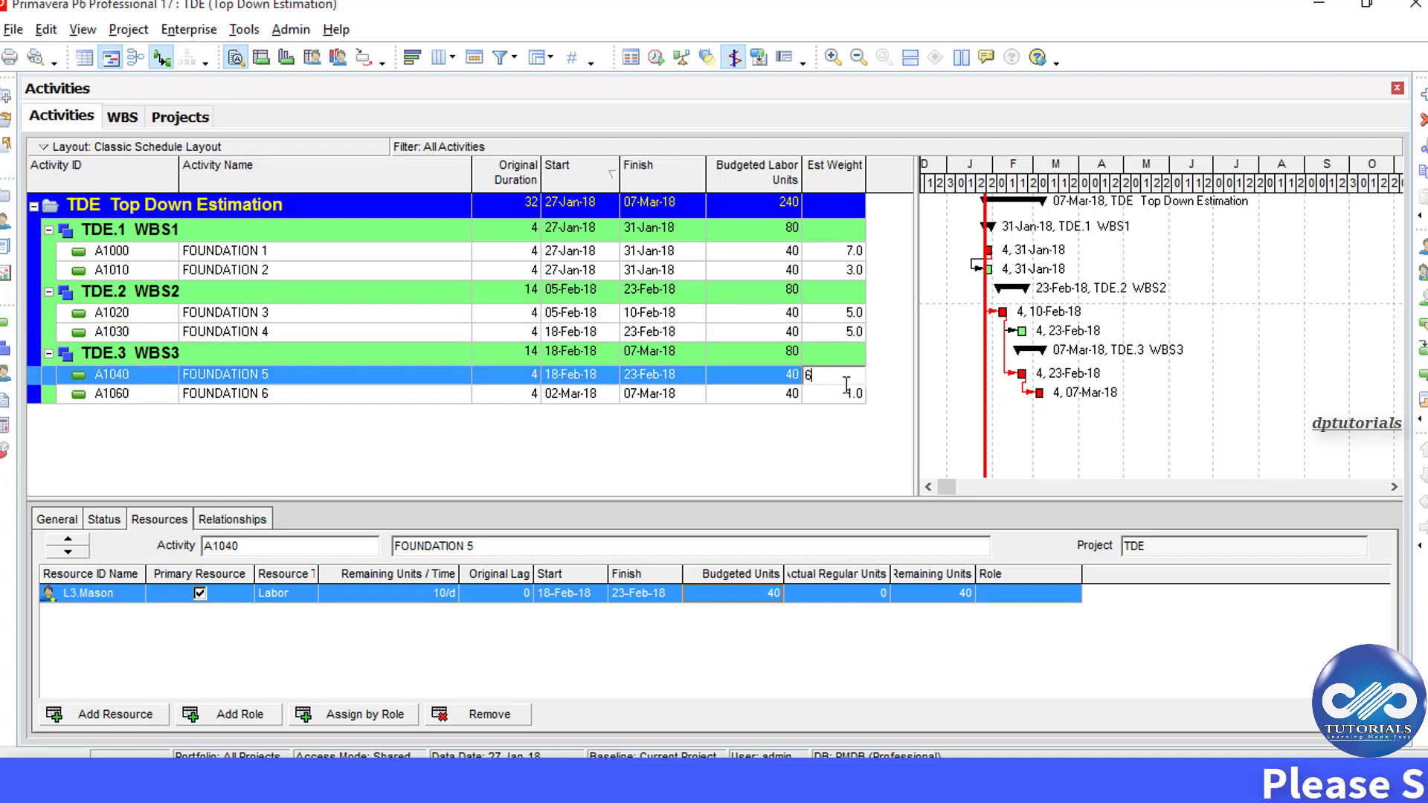
pyautogui.click(848, 395)
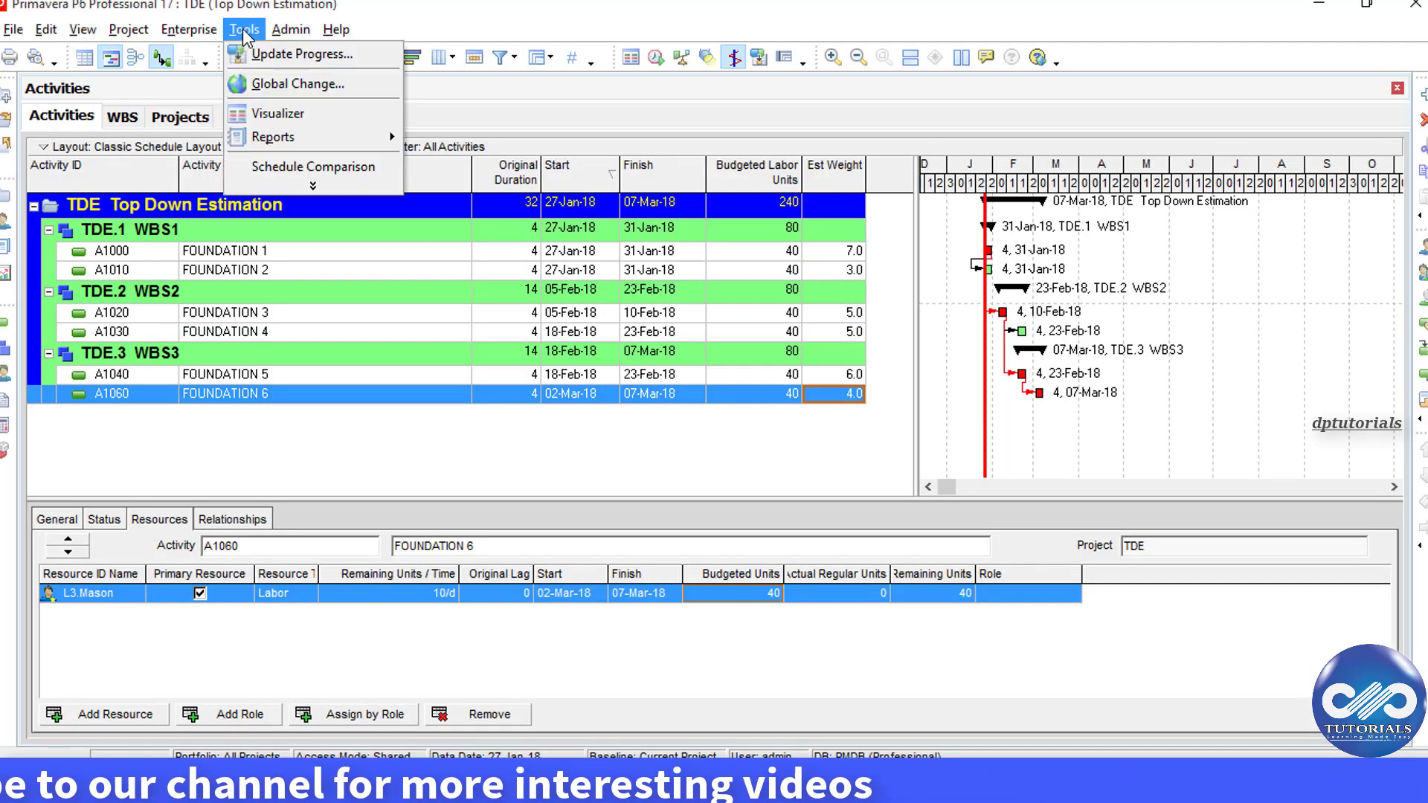
# Open Top Down Estimation from the Tools menu and move its window off the table
pyautogui.click(308, 185)
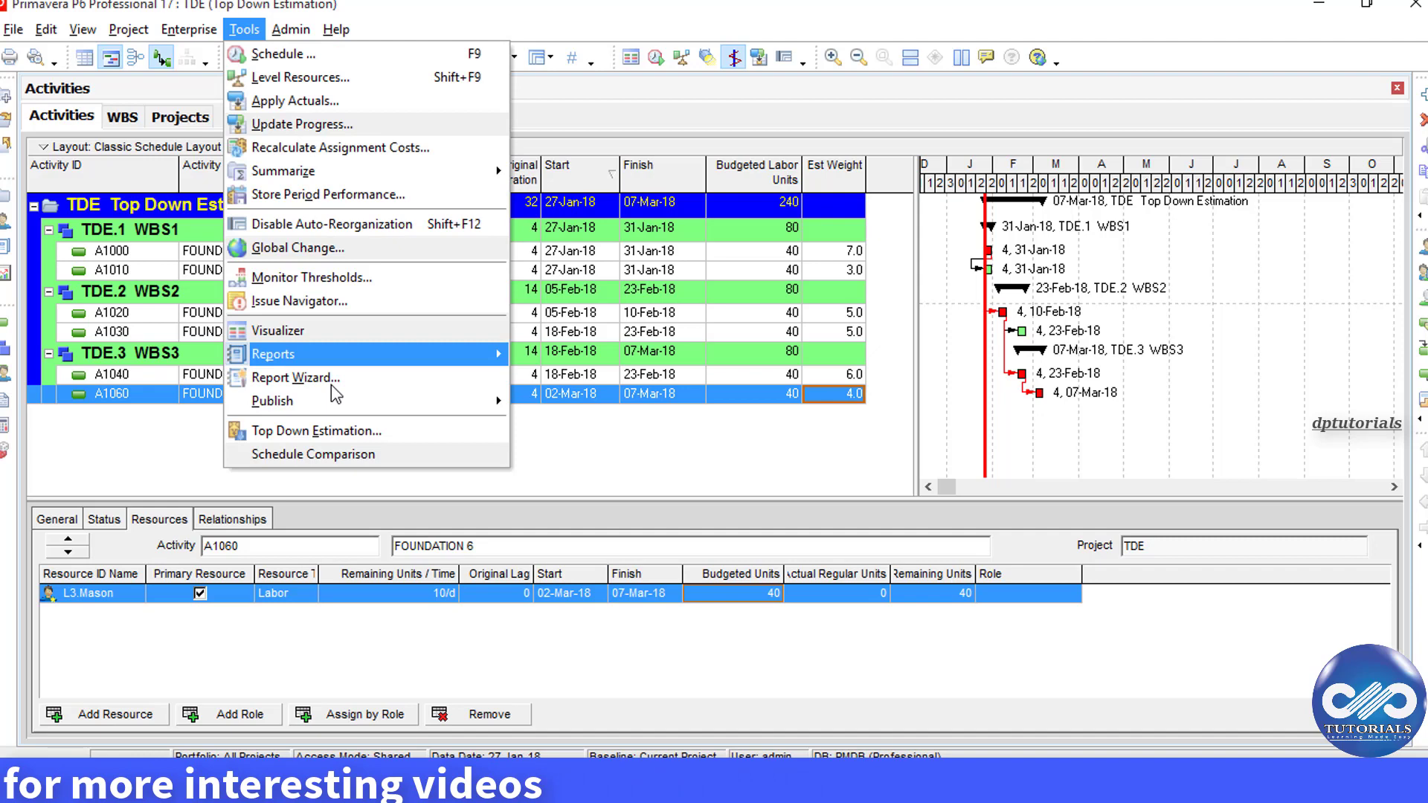
pyautogui.click(420, 430)
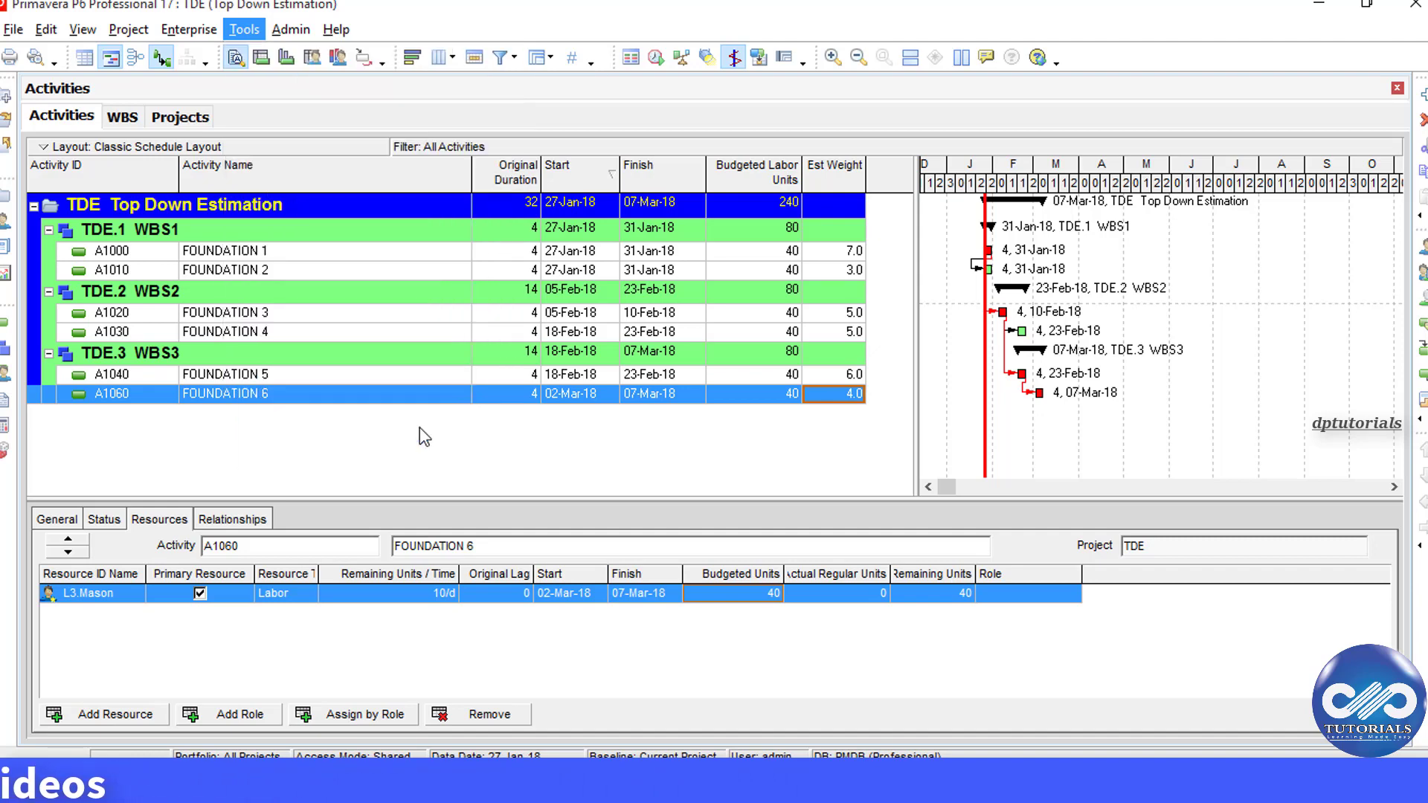
pyautogui.moveTo(412, 12); pyautogui.dragTo(796, 146)
pyautogui.moveTo(709, 149); pyautogui.dragTo(1018, 163)
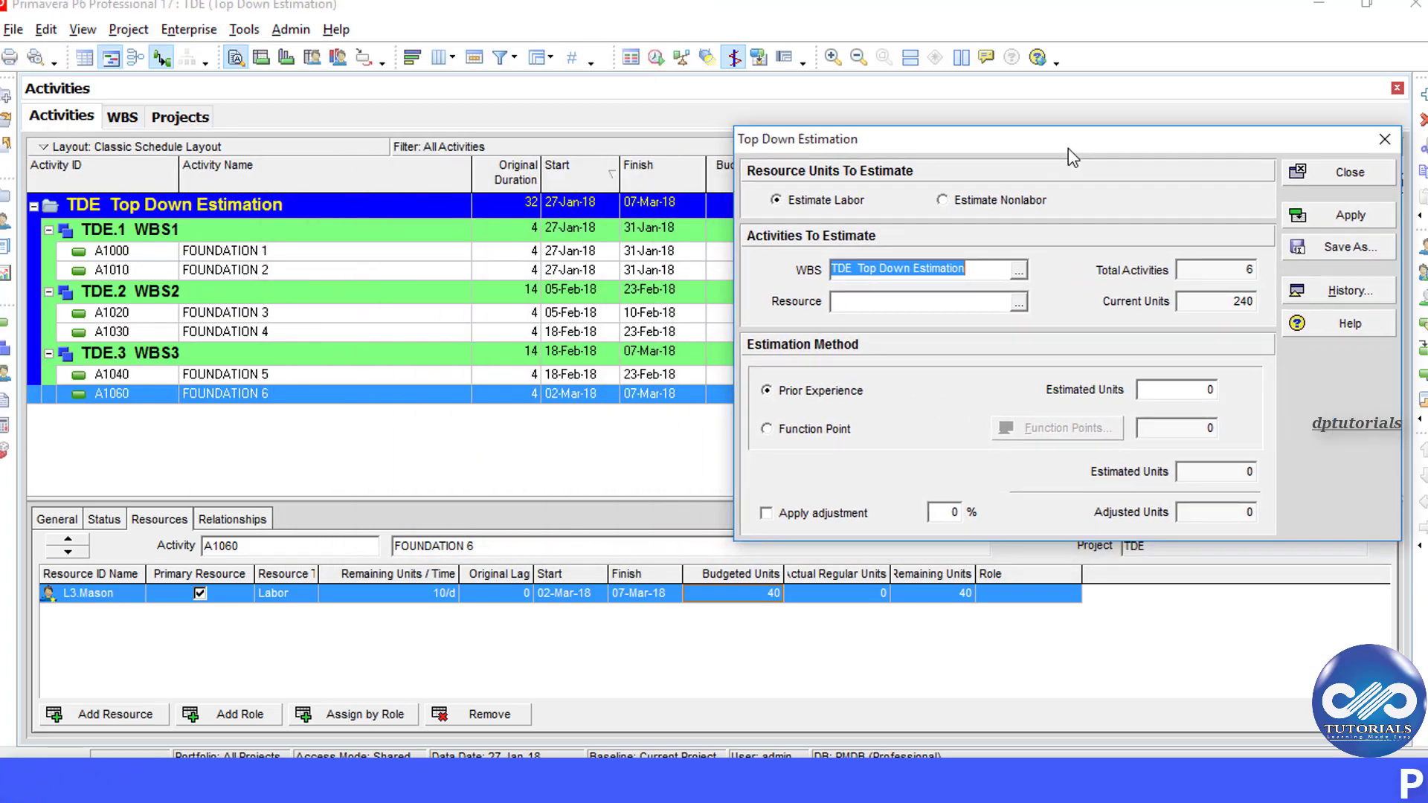
pyautogui.moveTo(1068, 148); pyautogui.dragTo(806, 212)
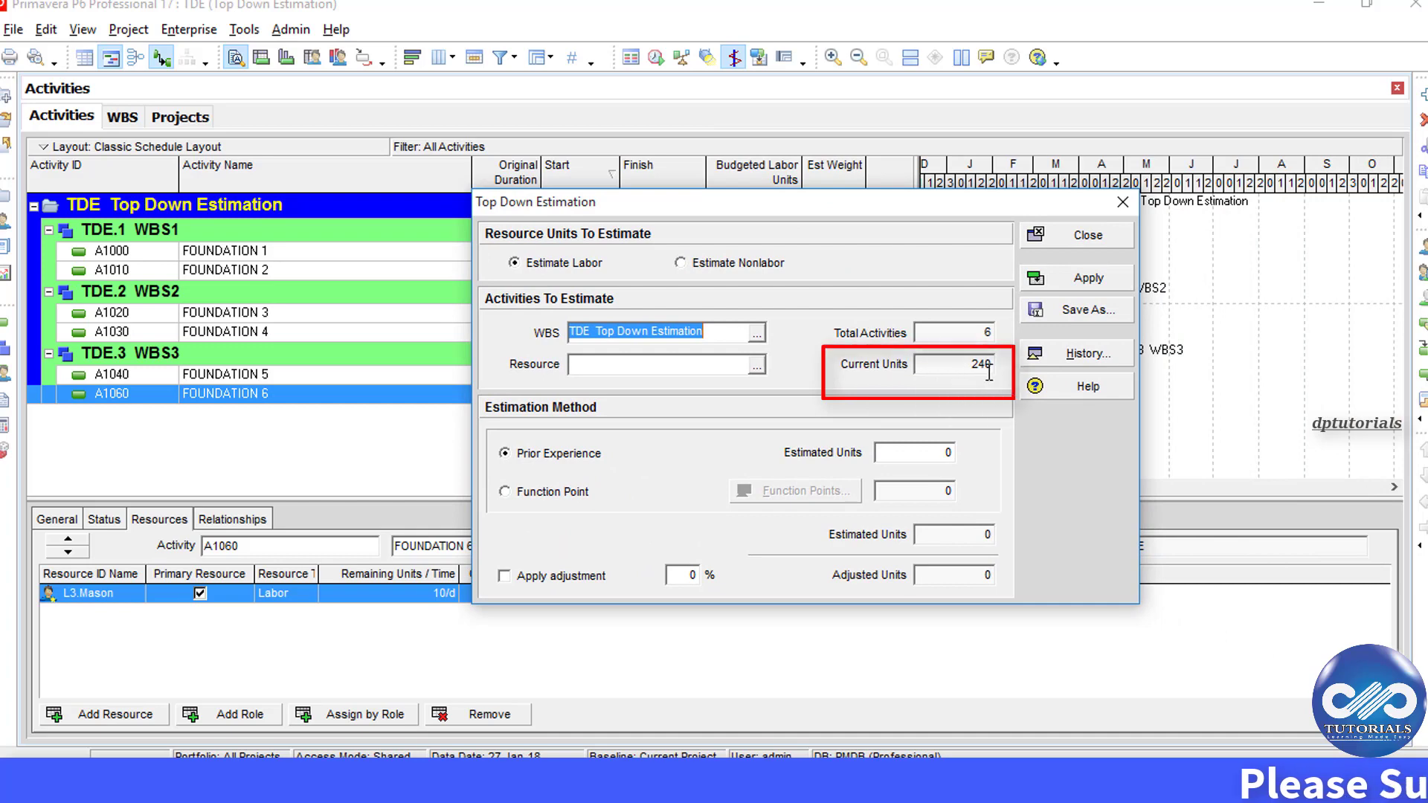
# Enter 1000 as the Estimated Units for the TDE project
pyautogui.click(912, 454)
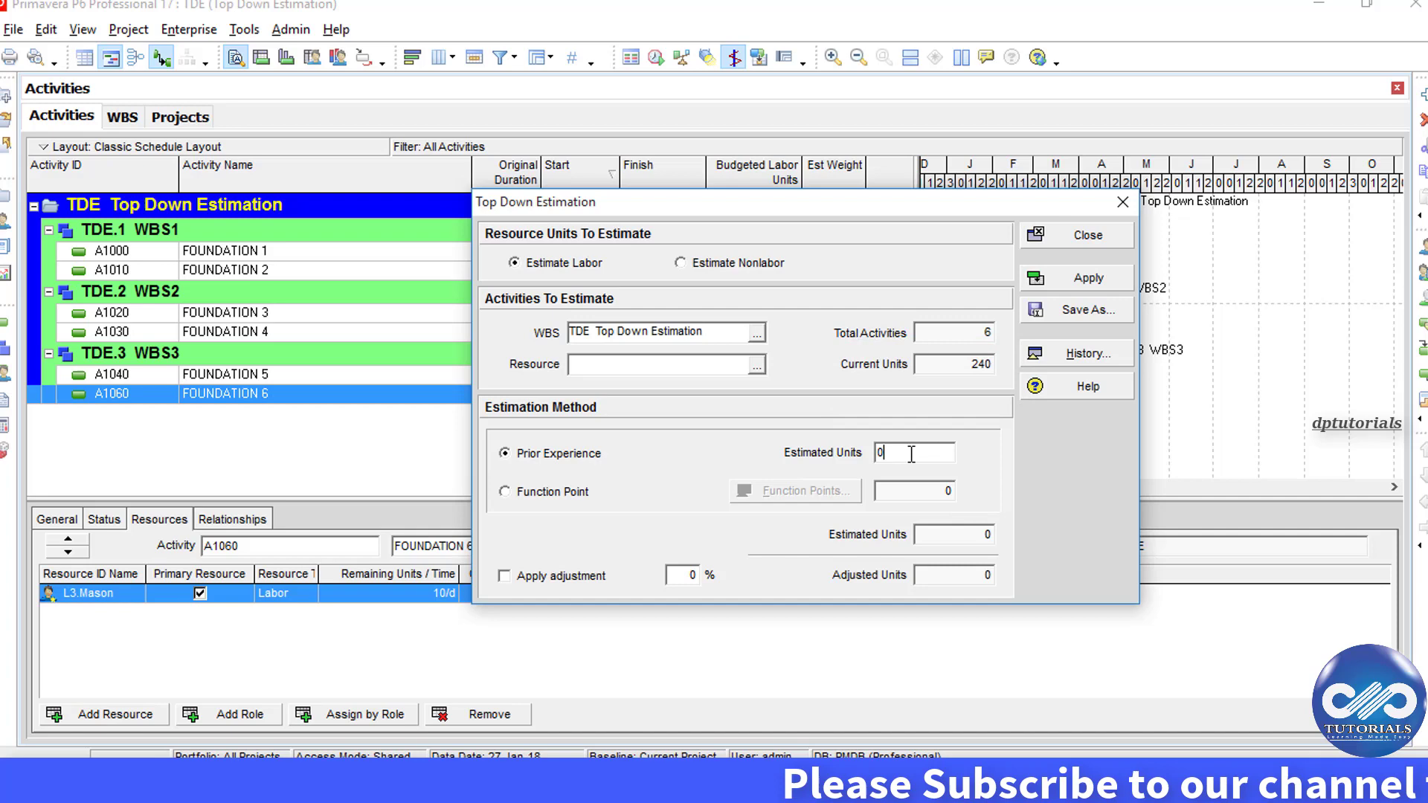
pyautogui.press('BackSpace')
pyautogui.write('100')
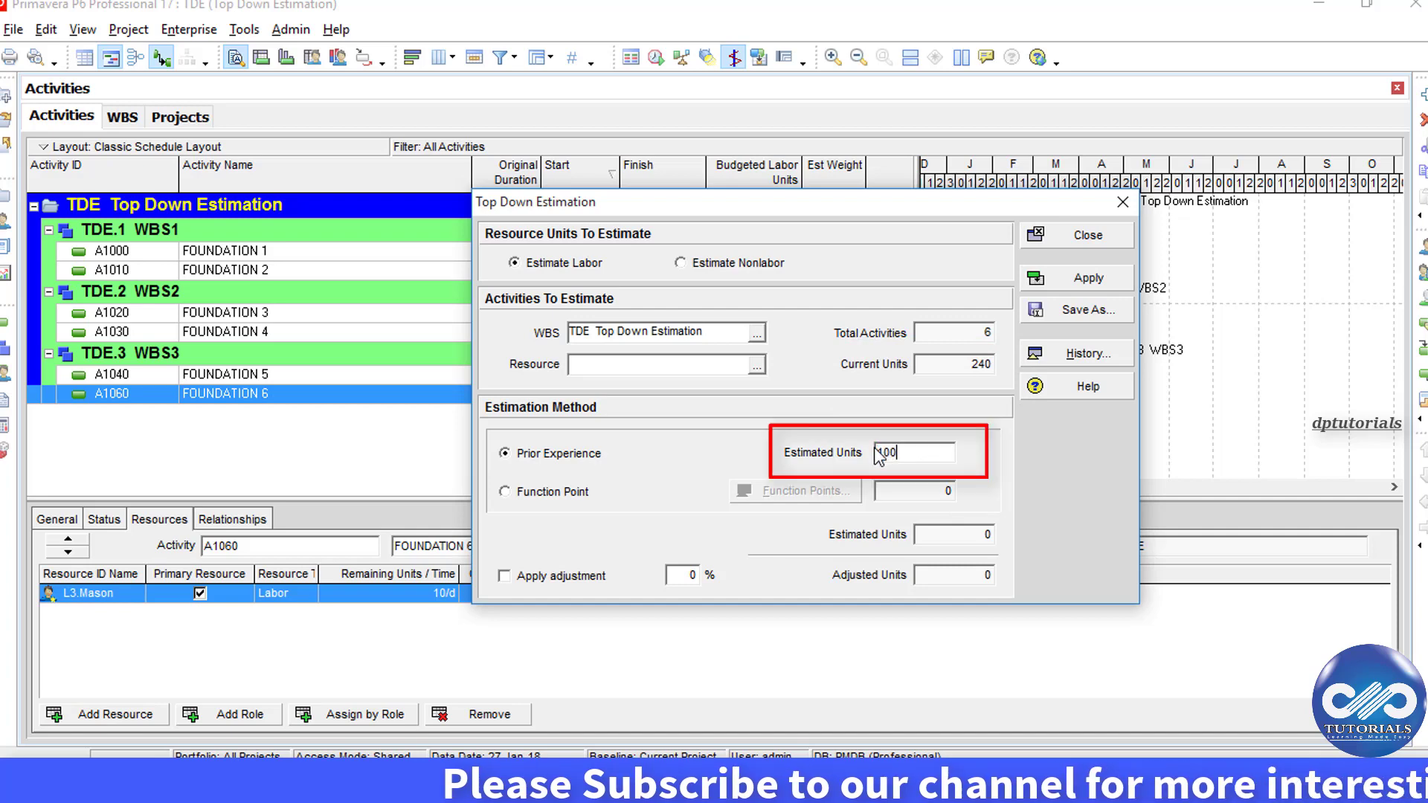
pyautogui.write('0')
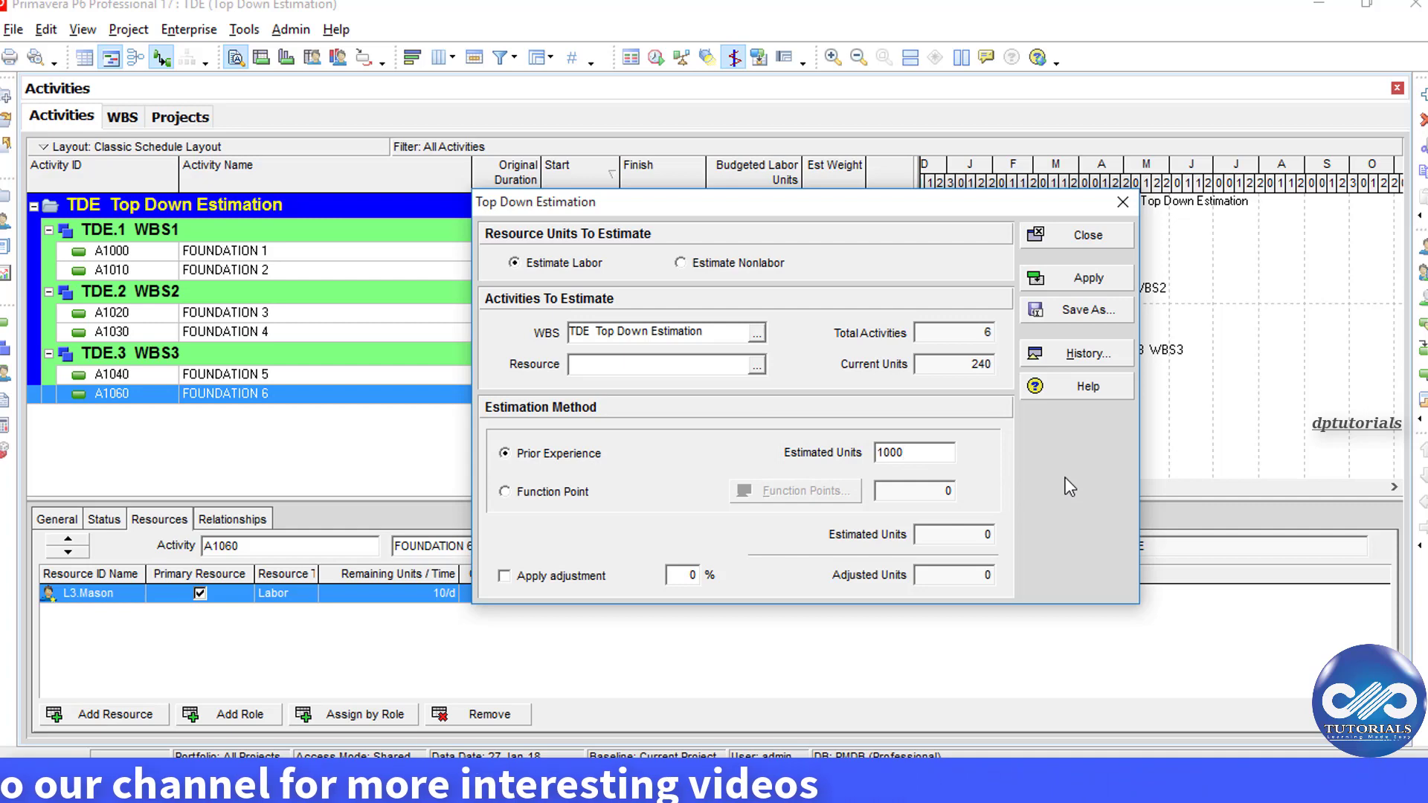
# Apply the 1000-unit top-down estimate to the TDE project, confirming and acknowledging success
pyautogui.click(1091, 279)
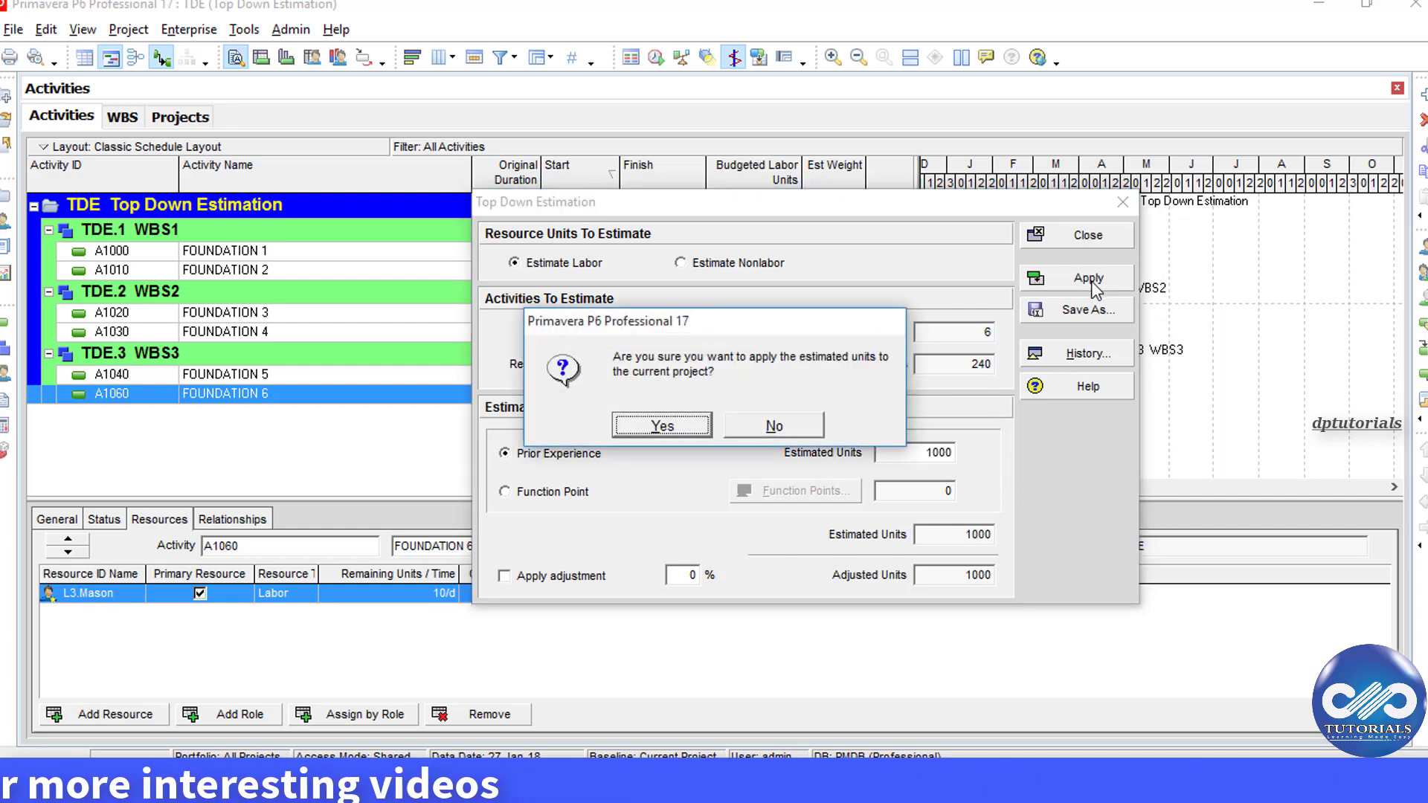
pyautogui.click(661, 424)
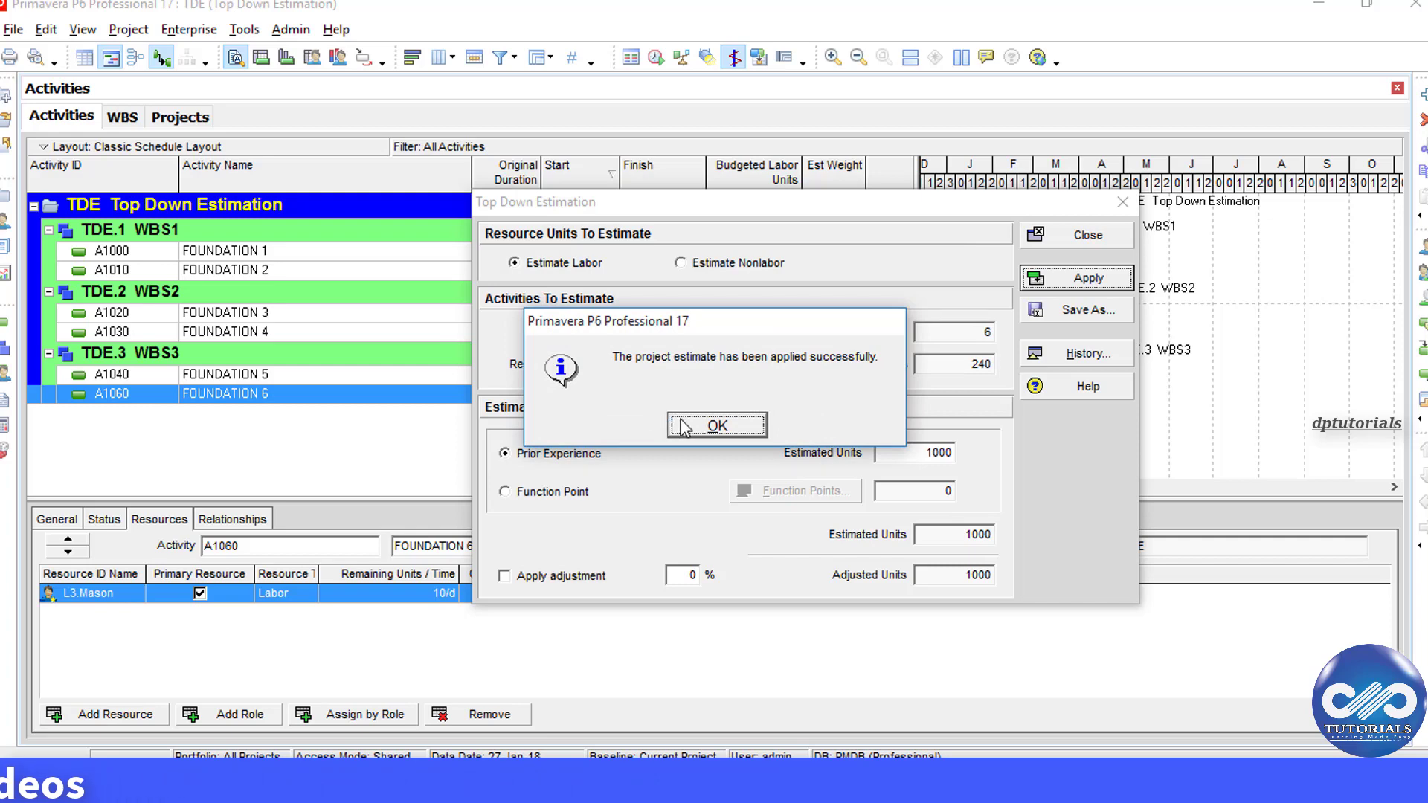
pyautogui.click(684, 429)
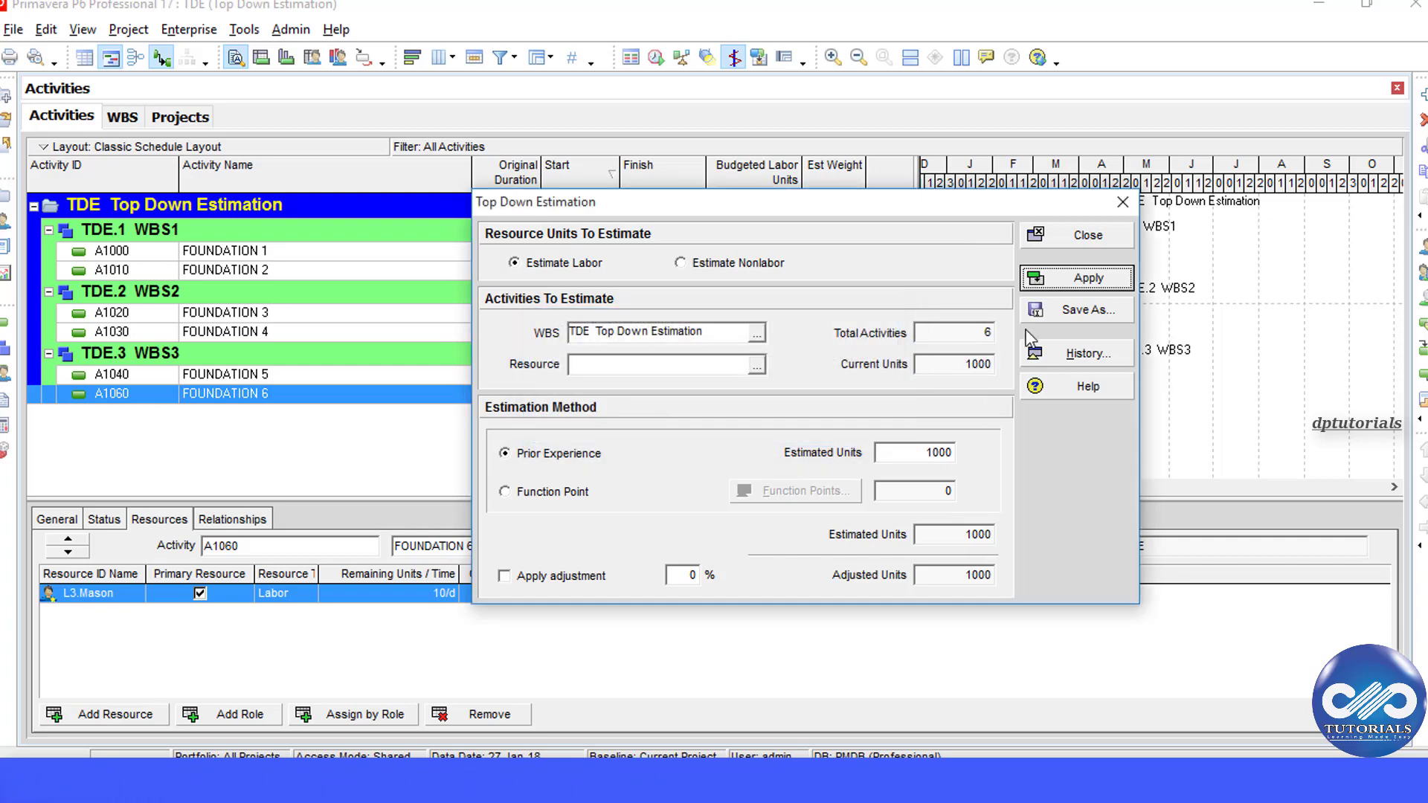
# Close Top Down Estimation to see budgeted labor units 280, 120, 200, 200, 120 and 80
pyautogui.click(1087, 237)
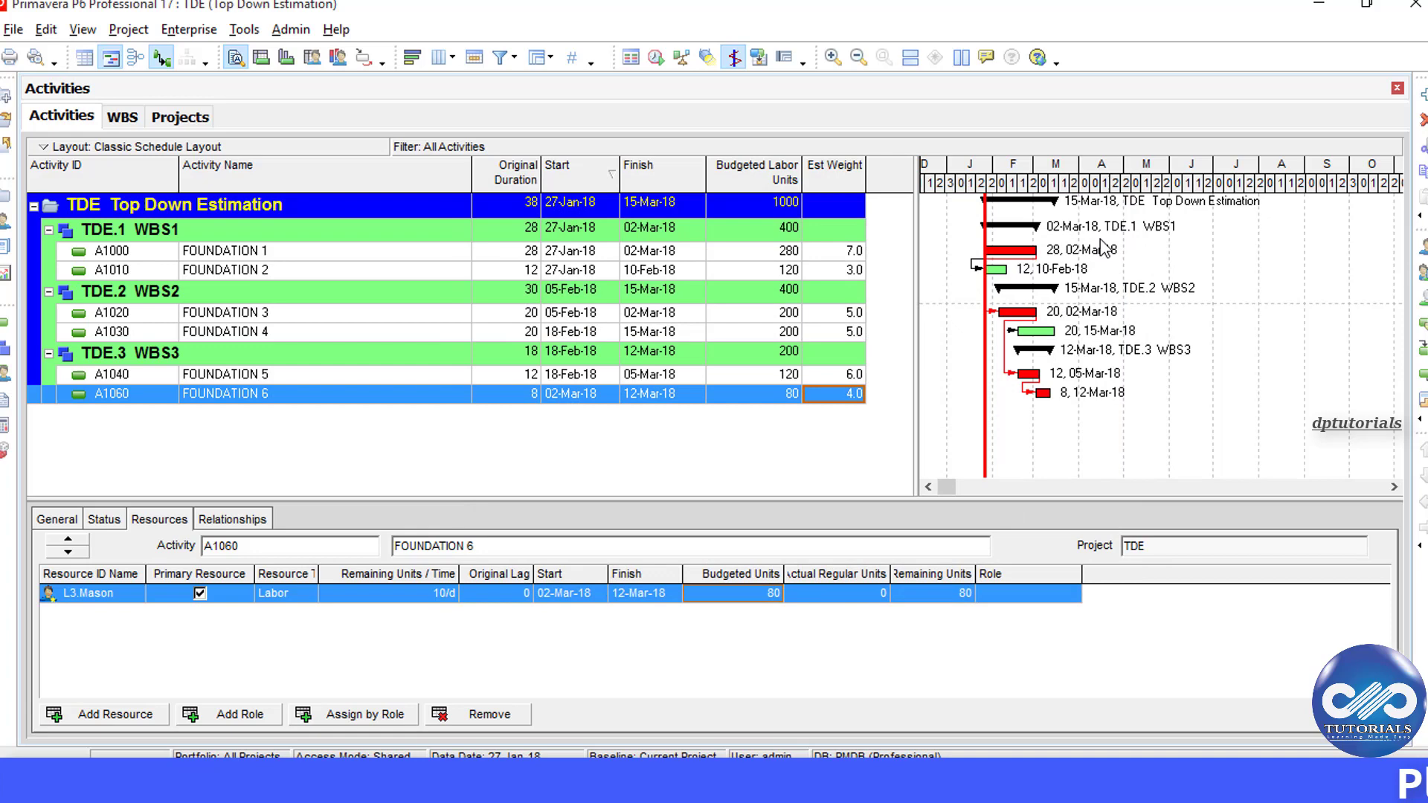